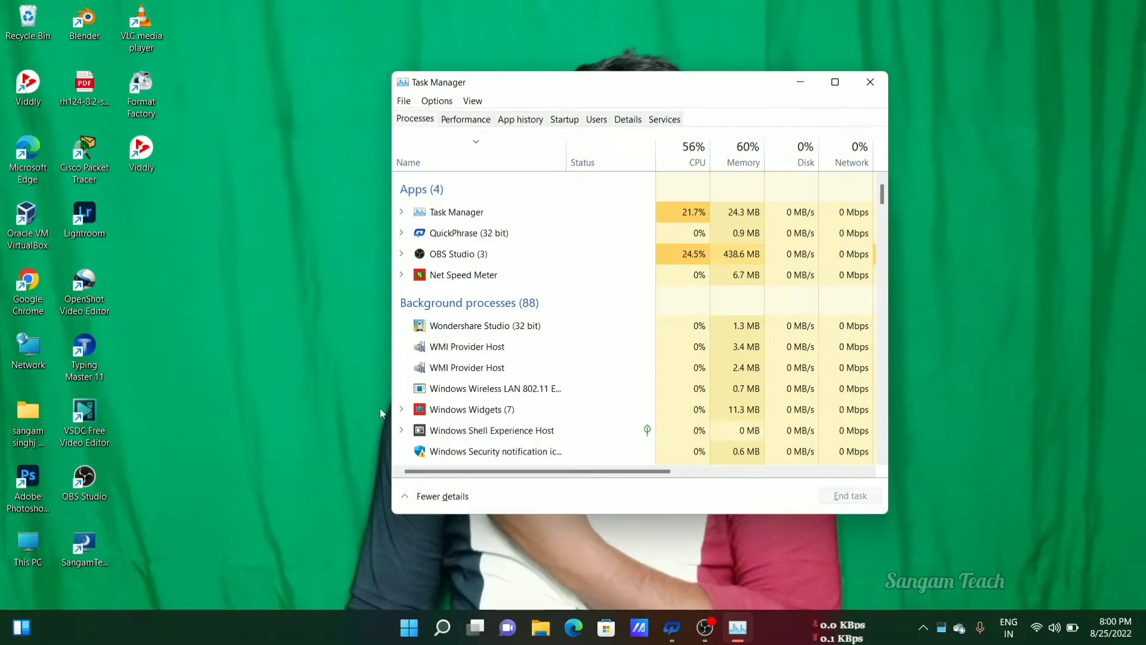
left_click(868, 82)
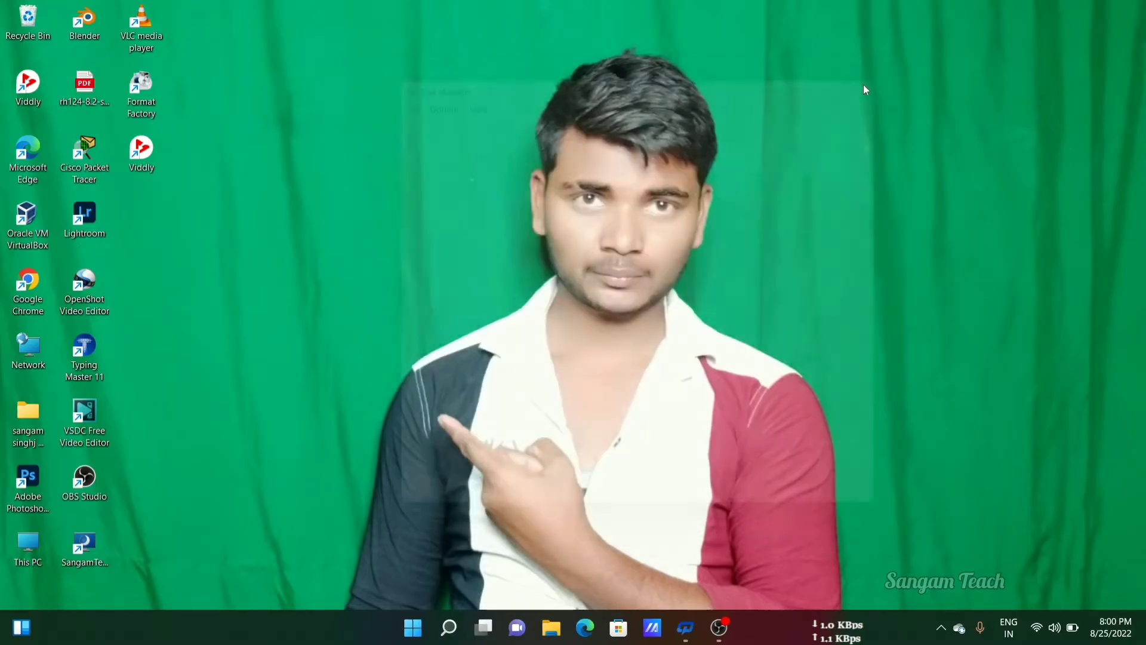
left_click(425, 626)
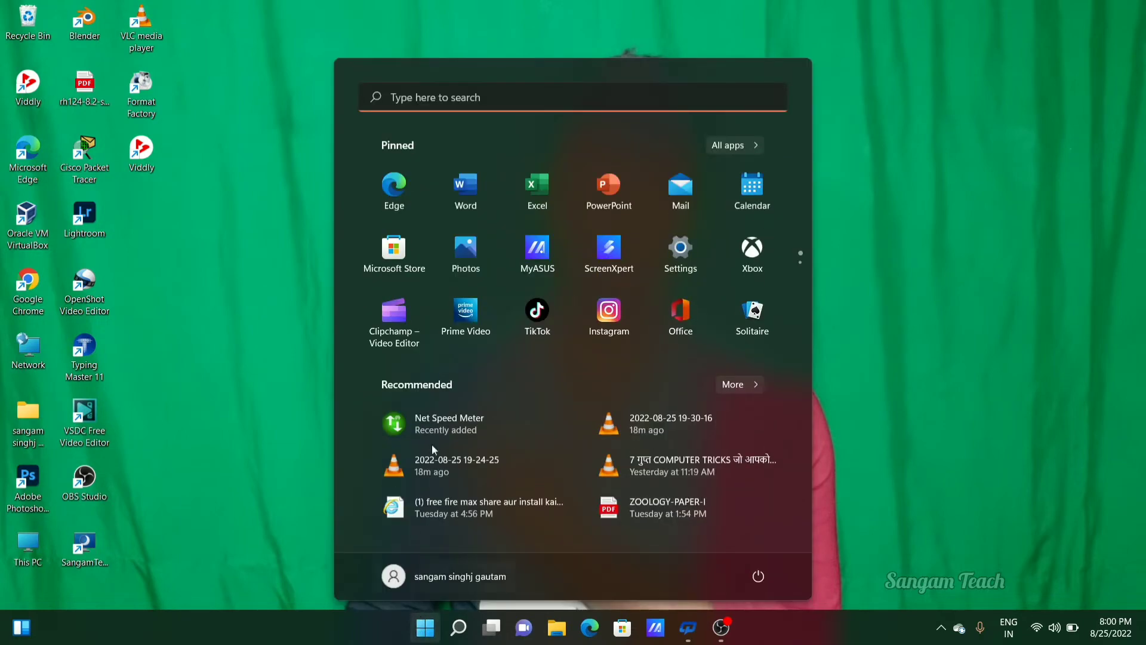
left_click(688, 251)
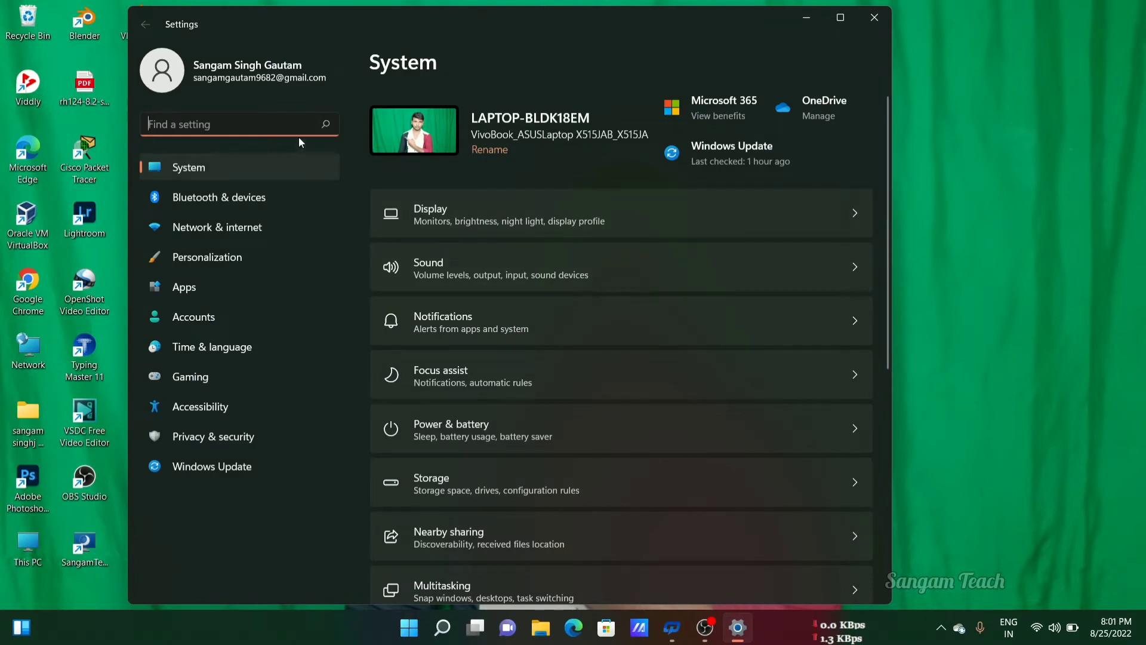
Step: Search Windows for "task" and open Task Manager in a maximized window, with Settings closed
left_click(445, 630)
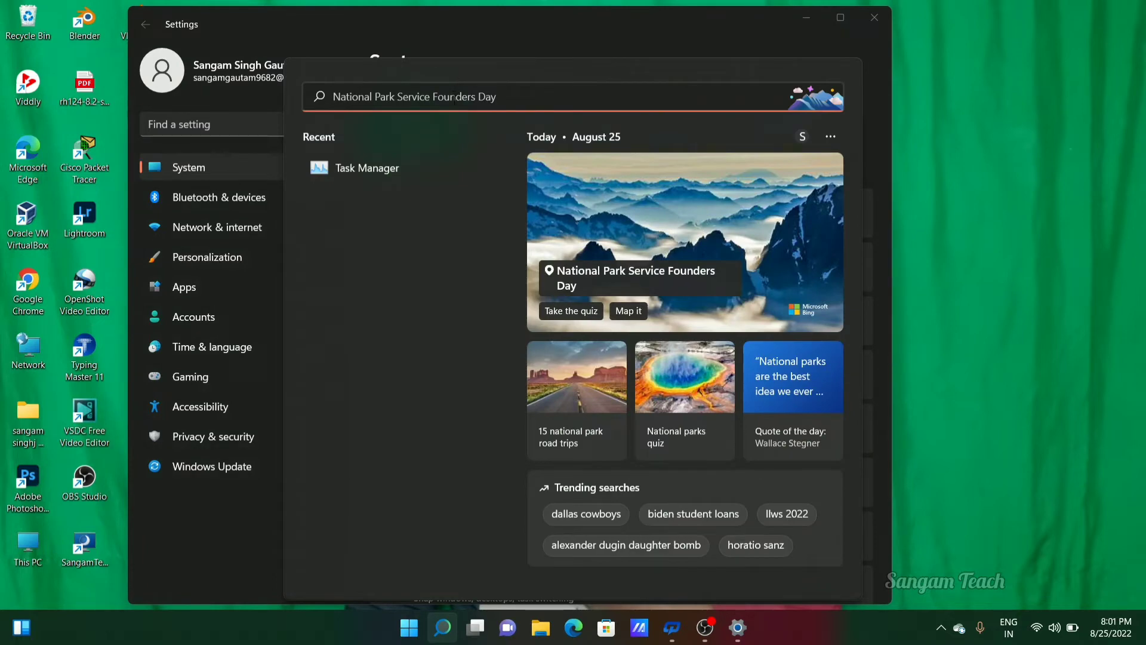
type("ta")
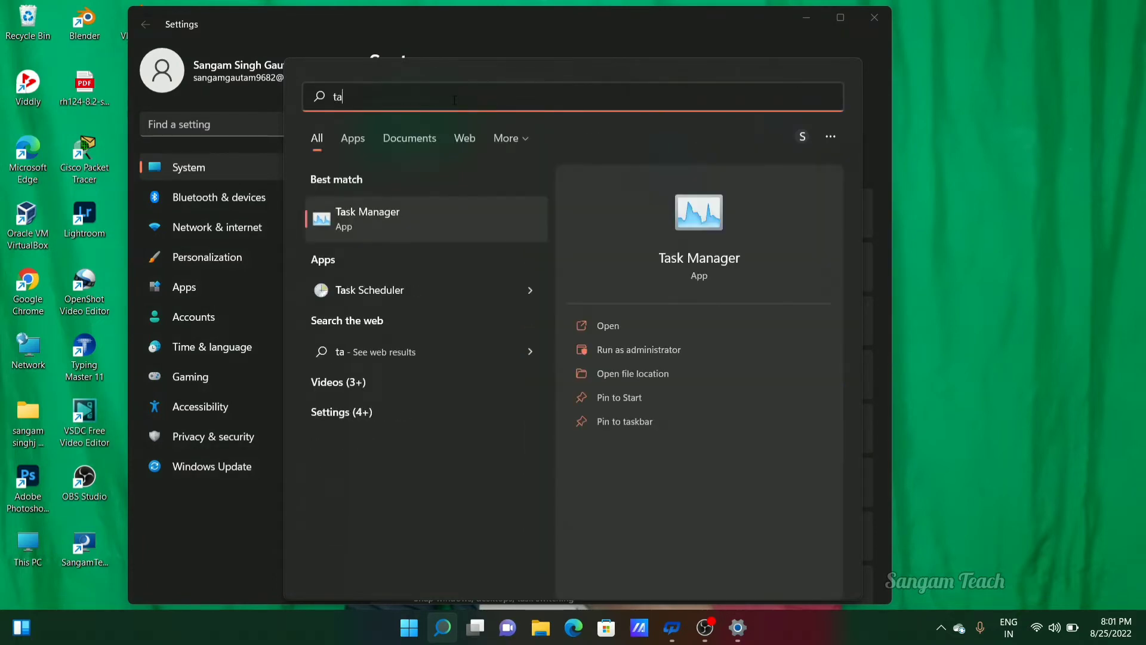
type("sk")
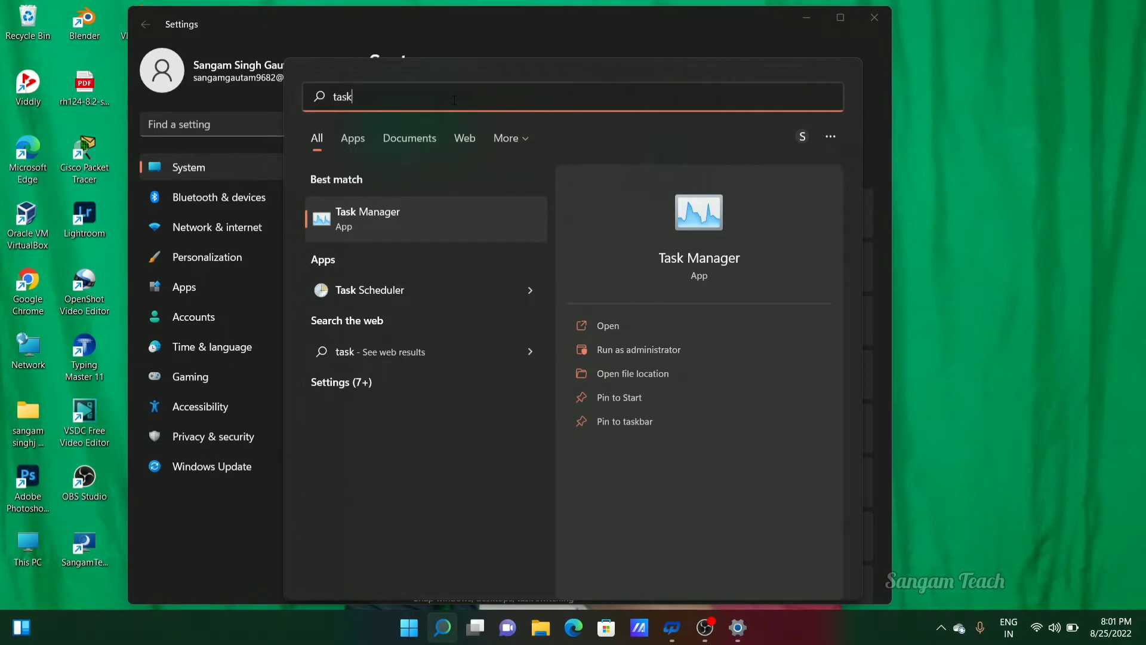
left_click(380, 210)
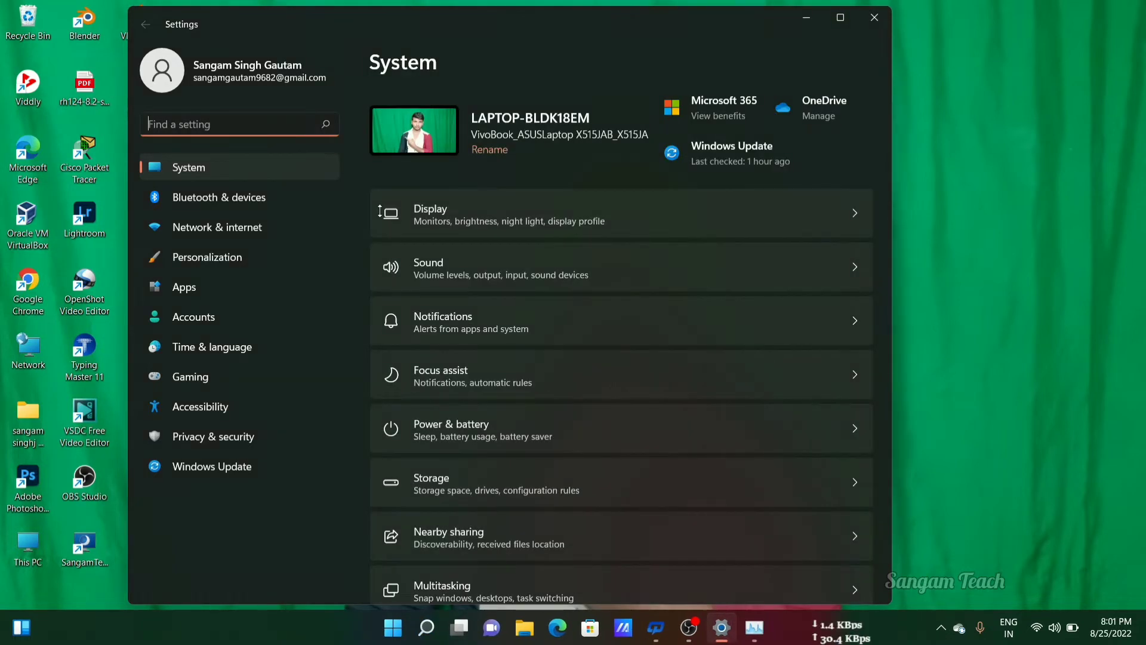
left_click(874, 18)
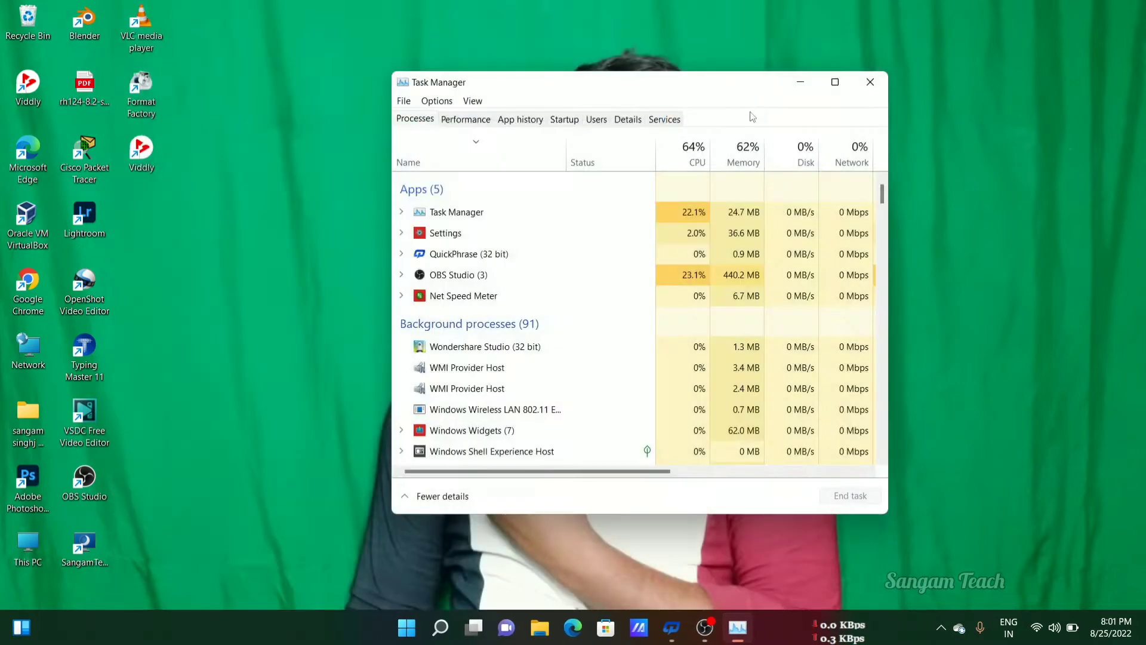
double_click(691, 89)
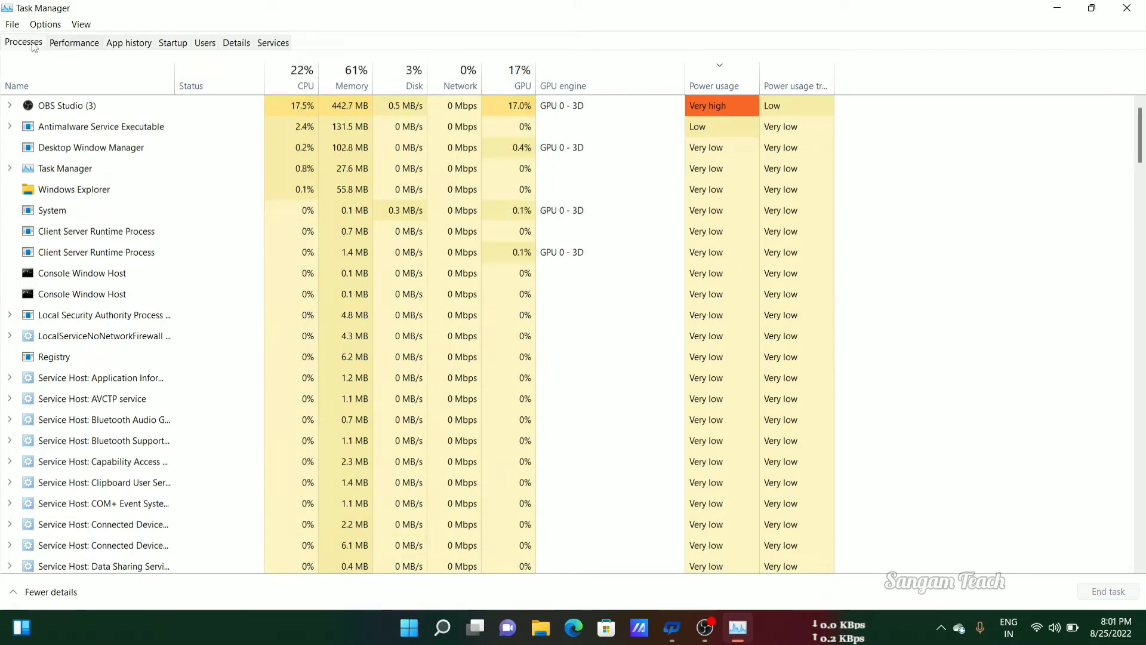
Step: Look at the Performance graphs in Task Manager and bring up the list of startup apps
left_click(93, 48)
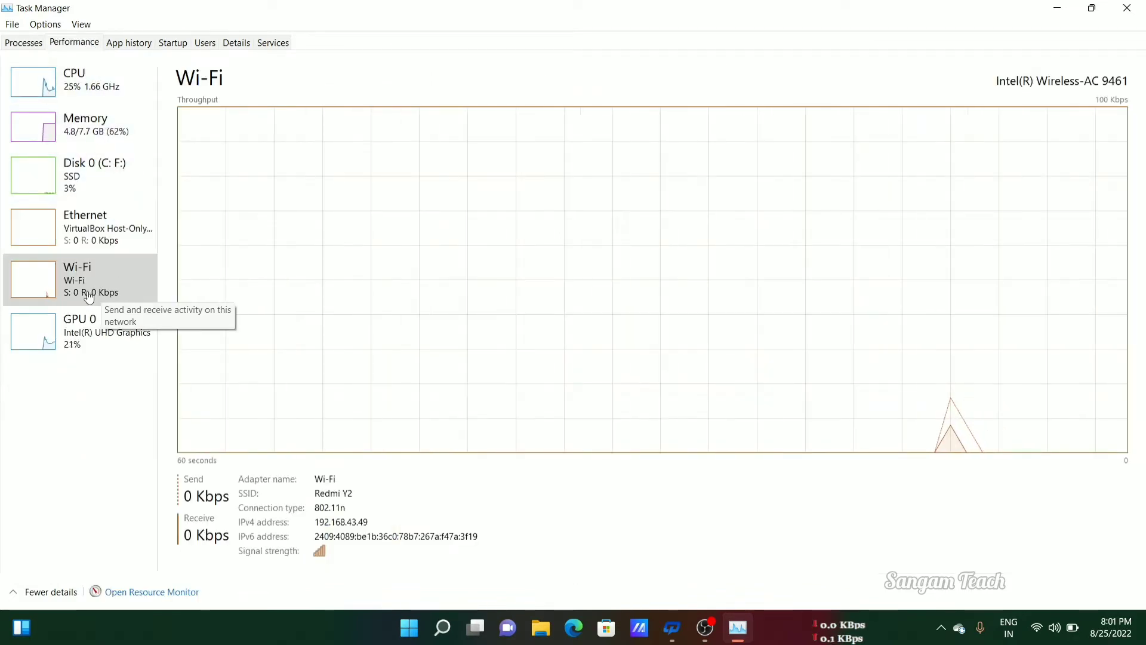
left_click(163, 48)
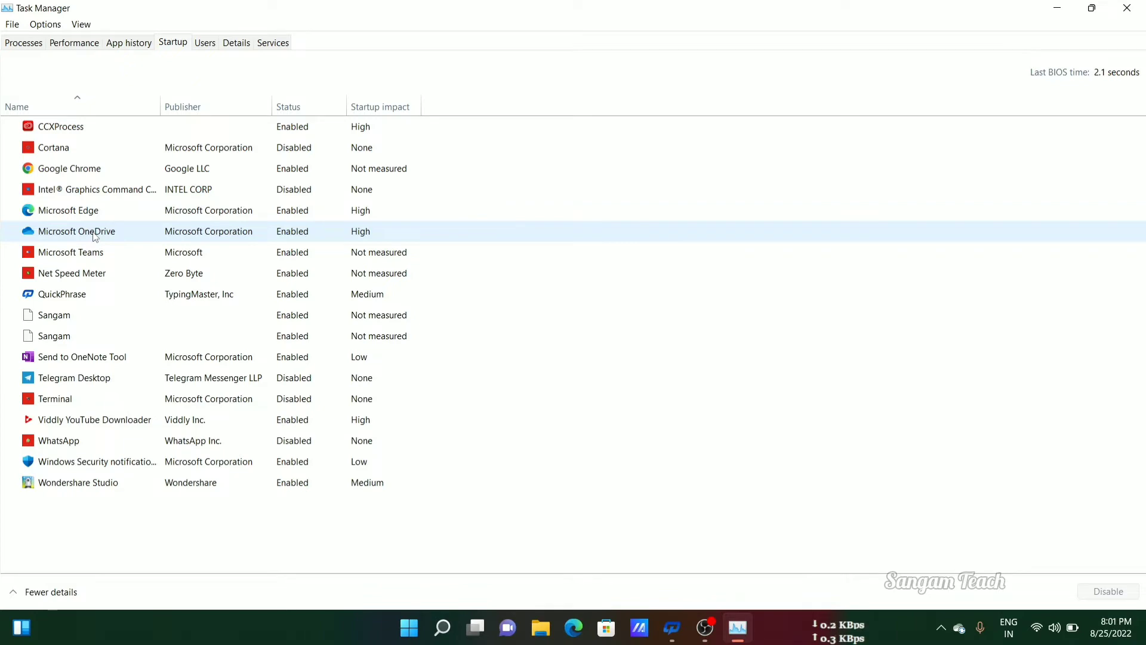
Step: Examine the startup apps list enlarged with Magnifier, then return to normal size and close Magnifier
key("super")
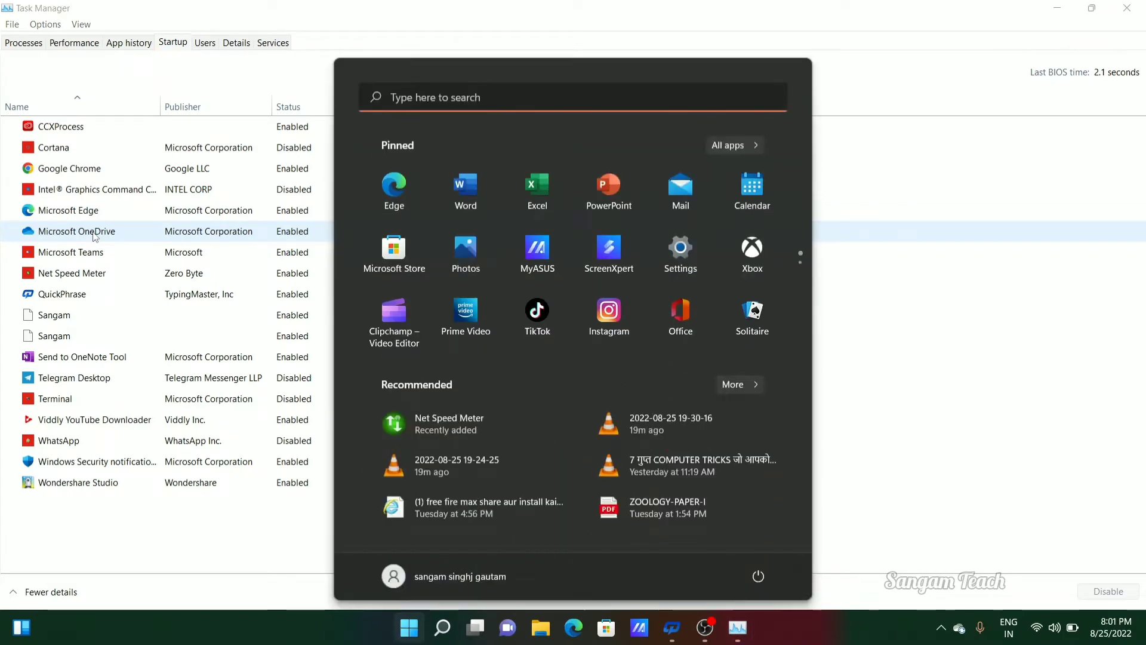
left_click(167, 574)
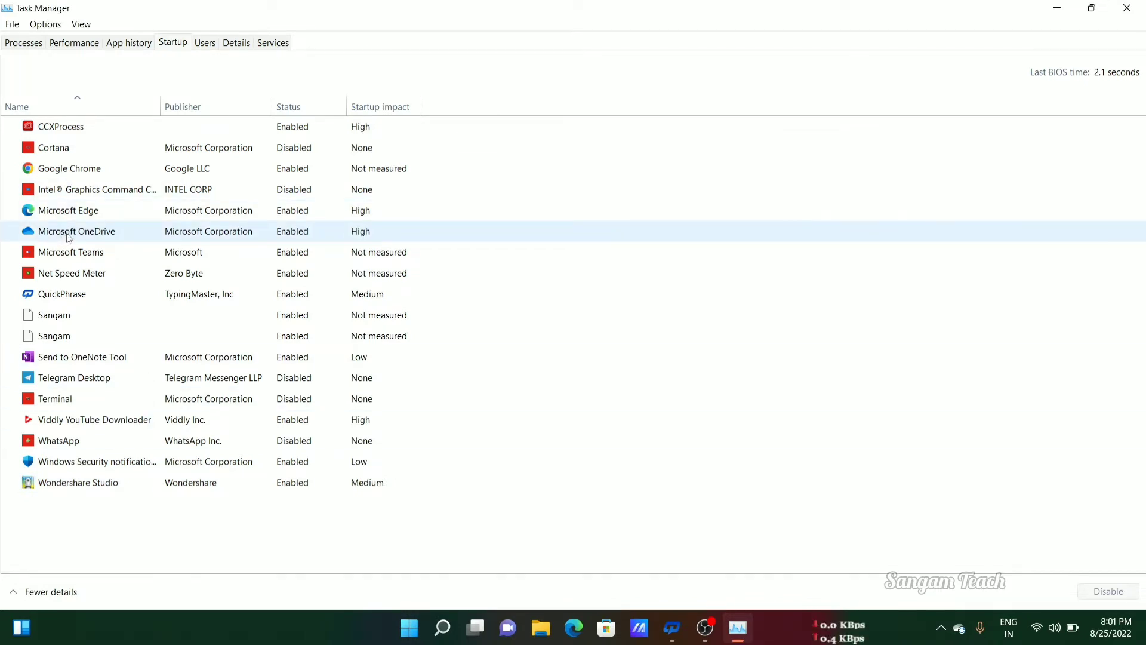
key("super+plus")
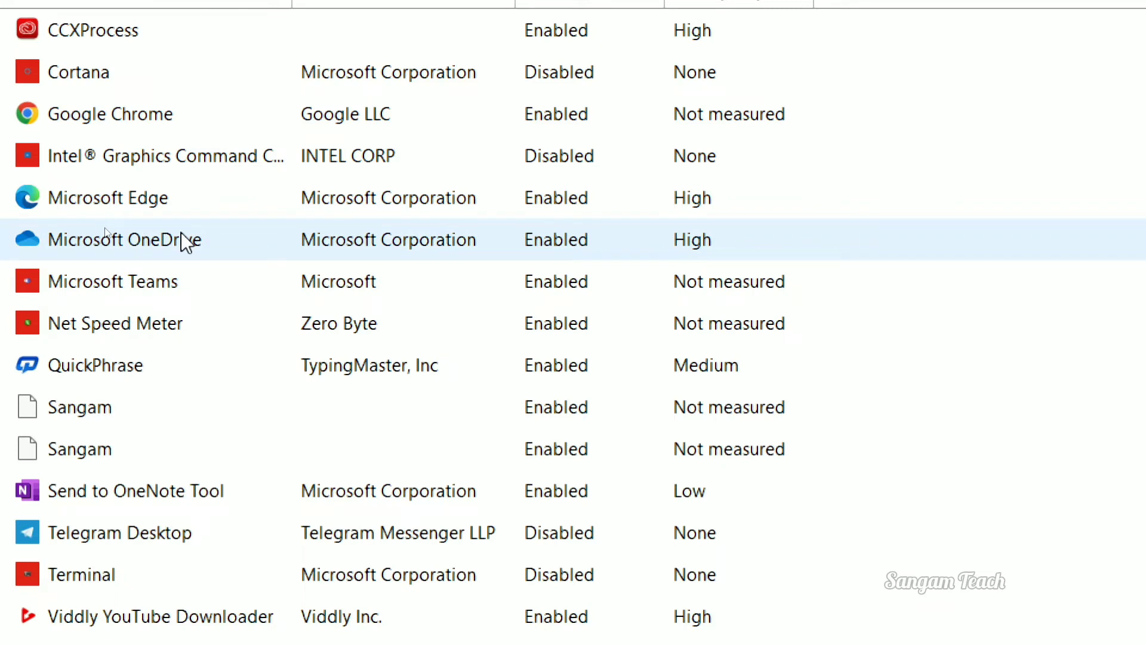
key("super+minus")
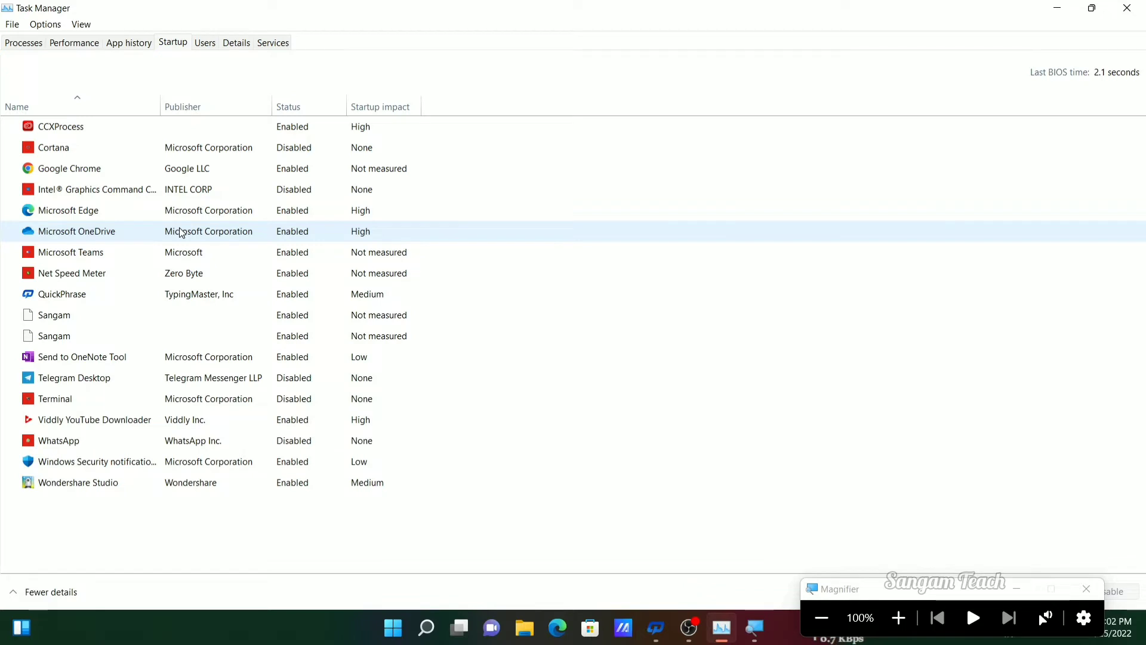
left_click(1086, 590)
left_click(1086, 590)
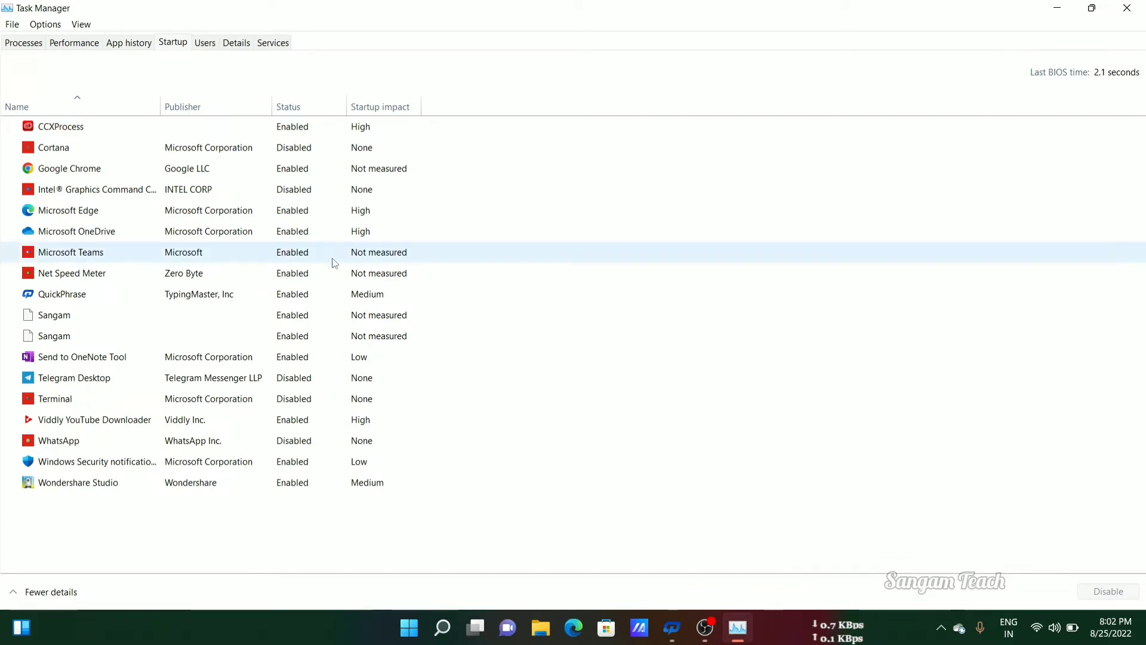
Step: Disable Microsoft OneDrive as a startup app and close Task Manager
left_click(282, 239)
right_click(283, 238)
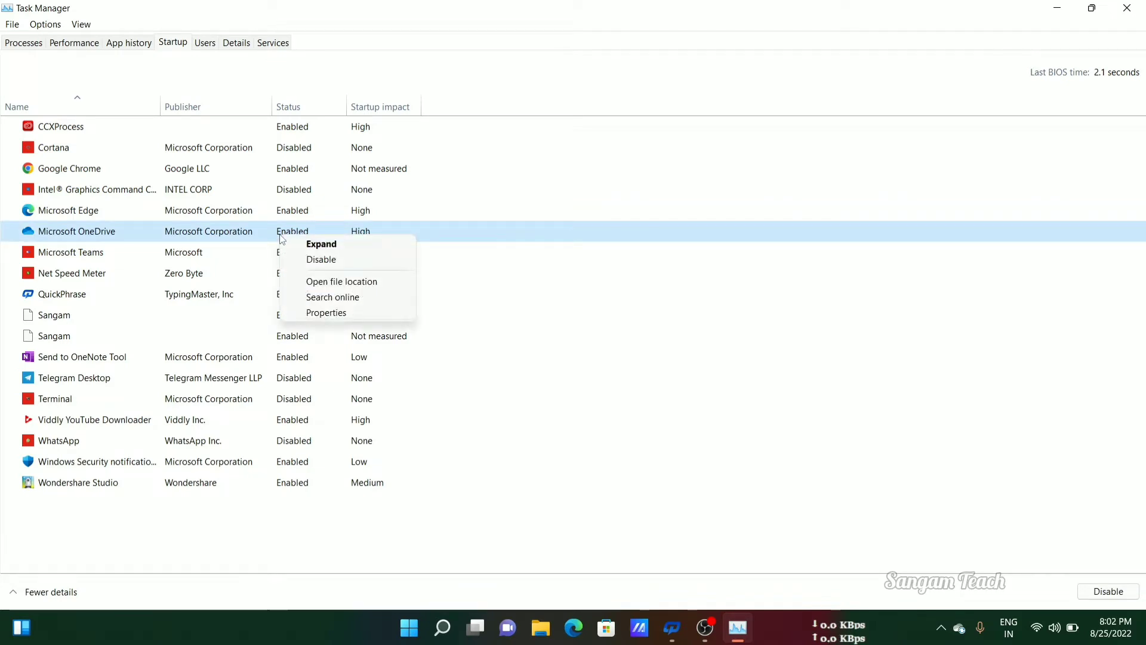
left_click(315, 259)
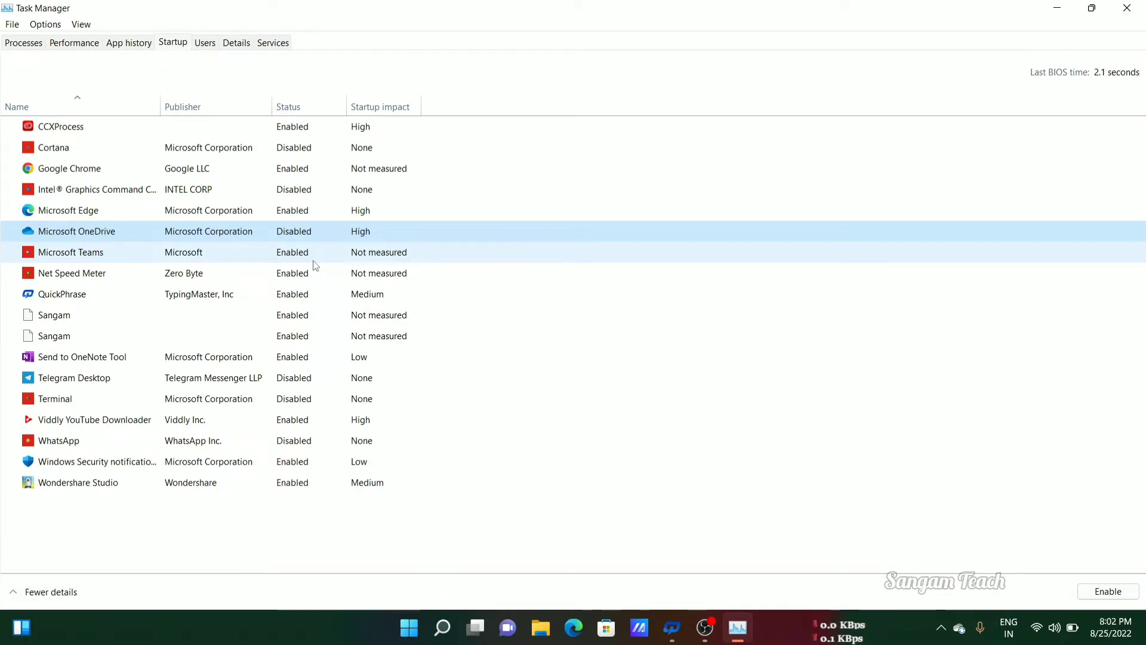
left_click(1130, 9)
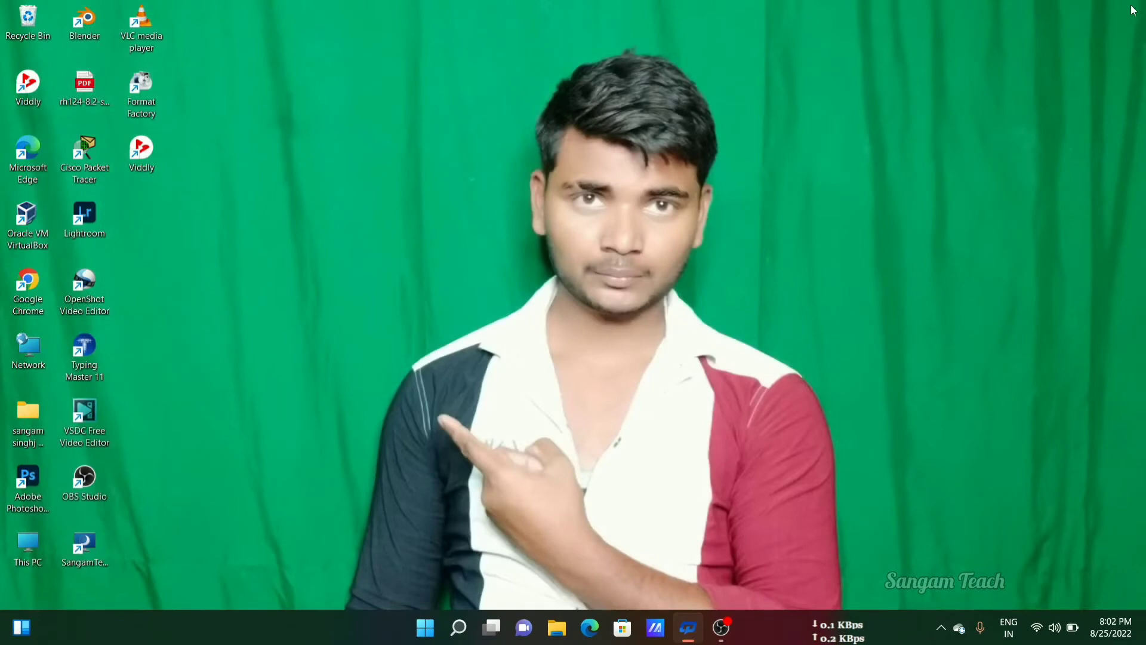
Step: Set Metered connection to On in the properties of the connected Redmi Y2 Wi-Fi network and close Settings
left_click(1035, 628)
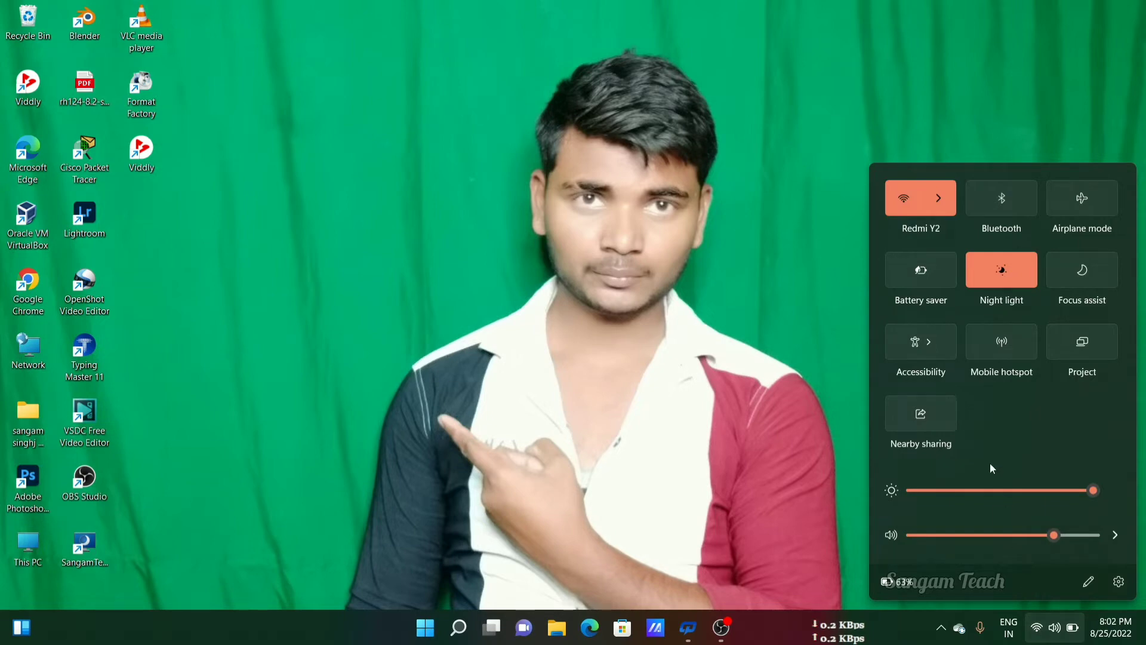
left_click(943, 202)
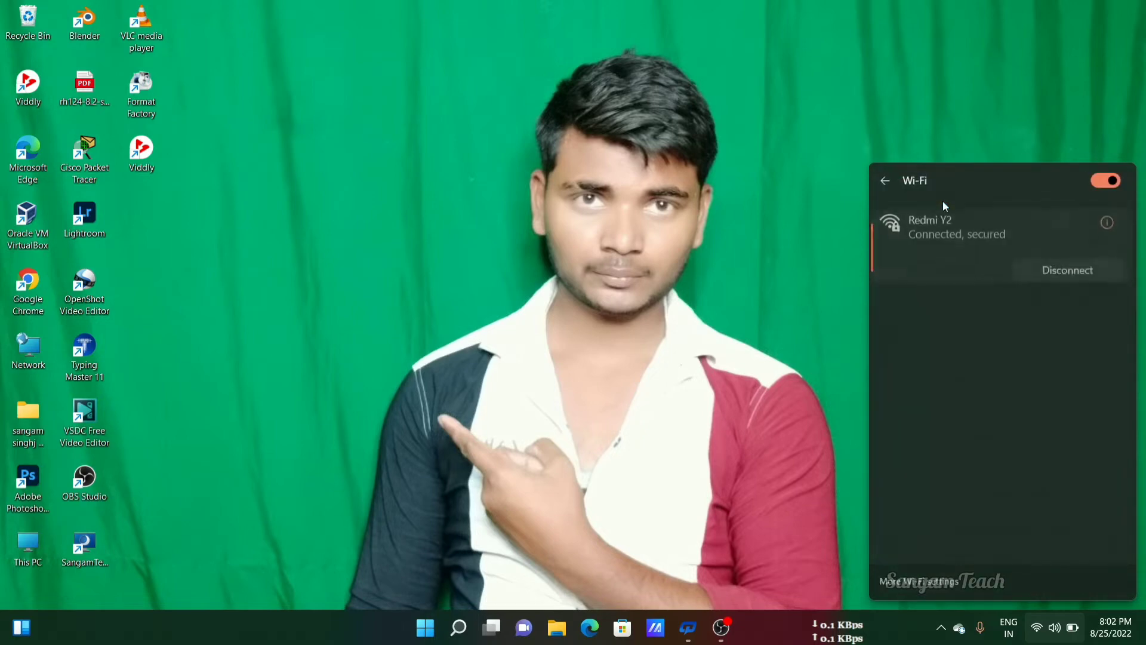
left_click(1109, 216)
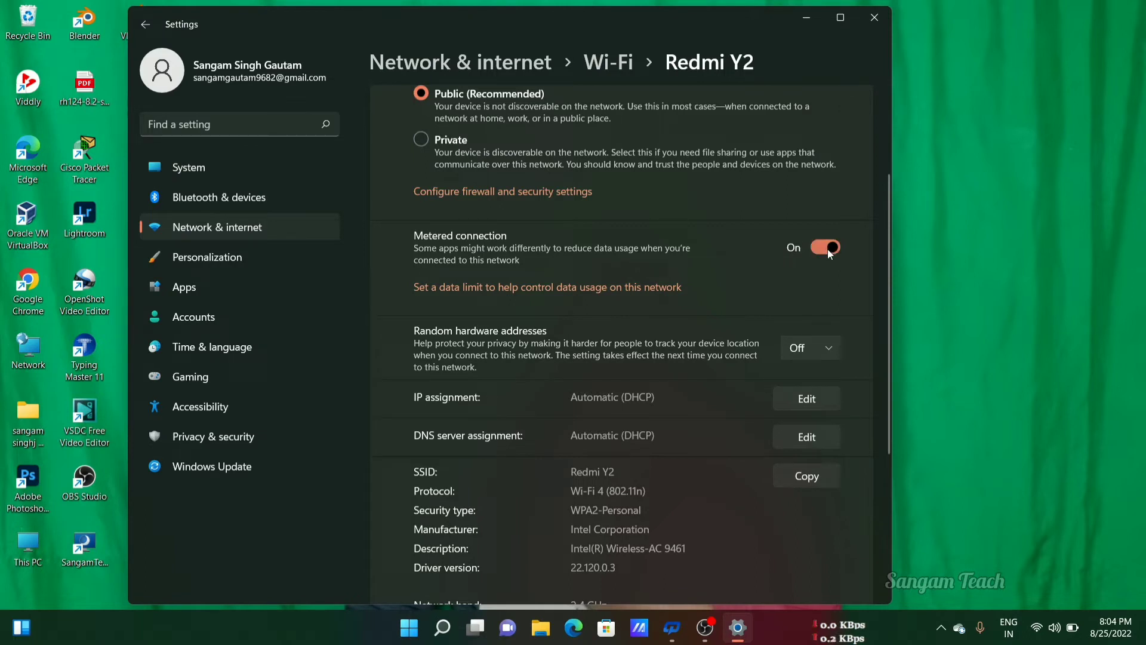
left_click(918, 160)
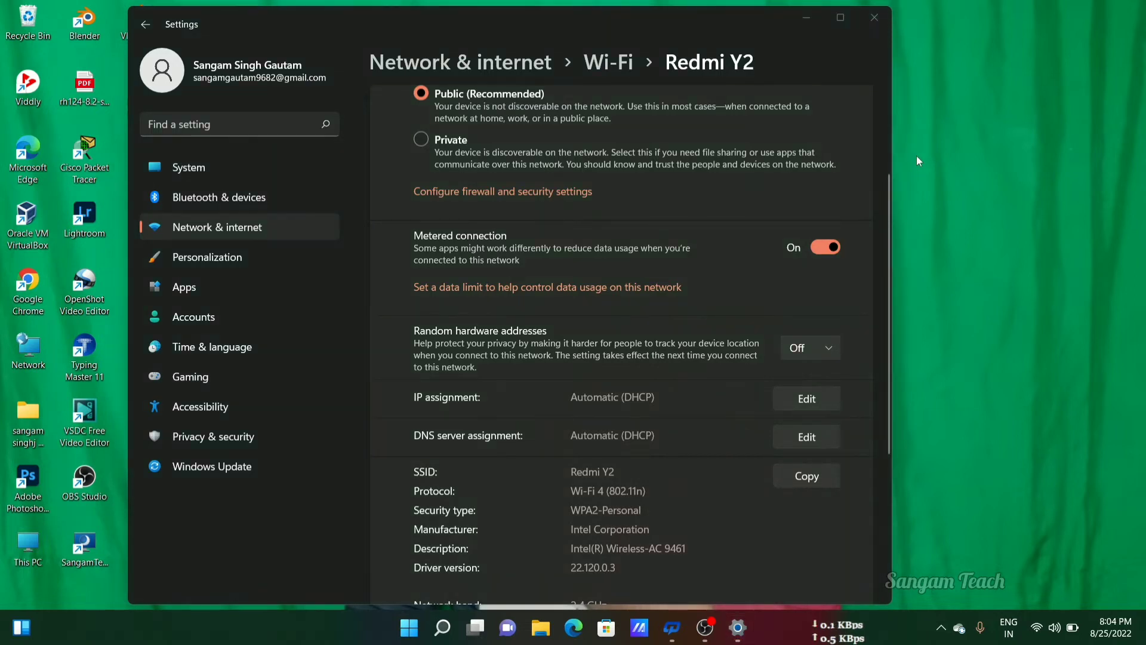
left_click(874, 17)
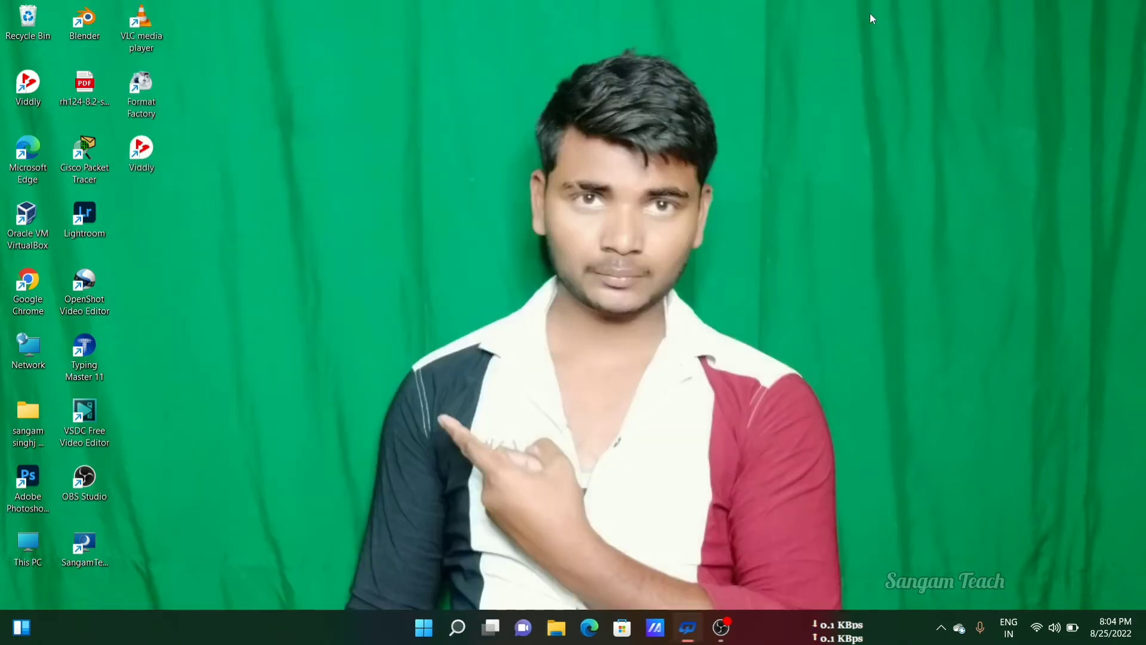
Step: Reopen the Redmi Y2 Wi-Fi properties through the Network & internet settings to review the metered connection option
left_click(425, 625)
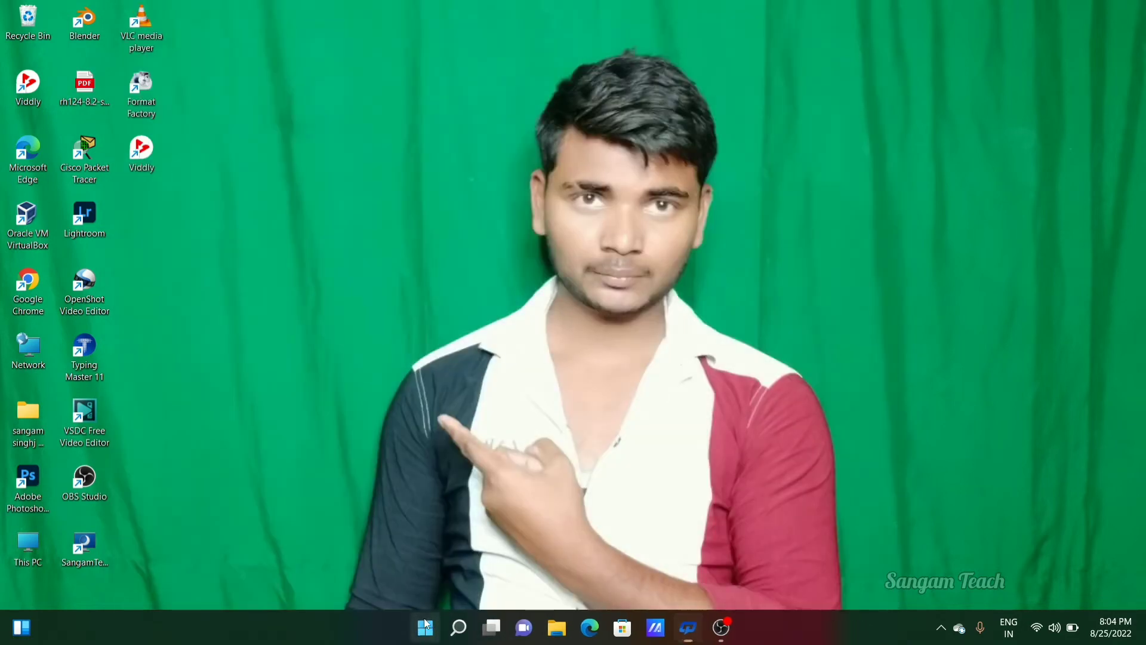
left_click(671, 270)
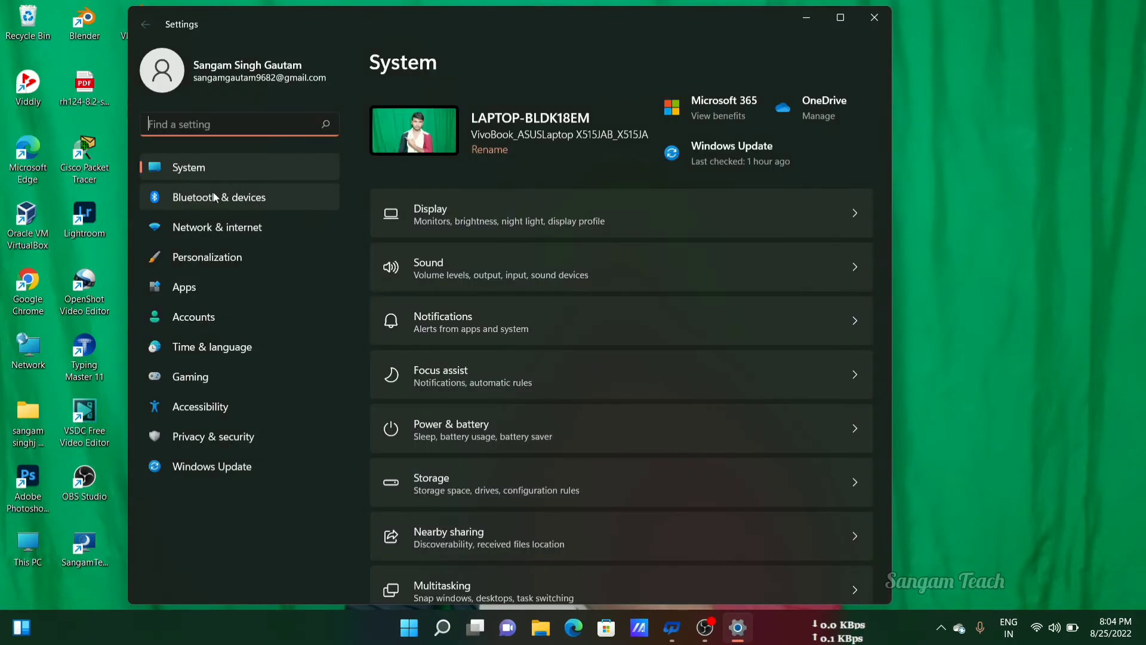
left_click(201, 231)
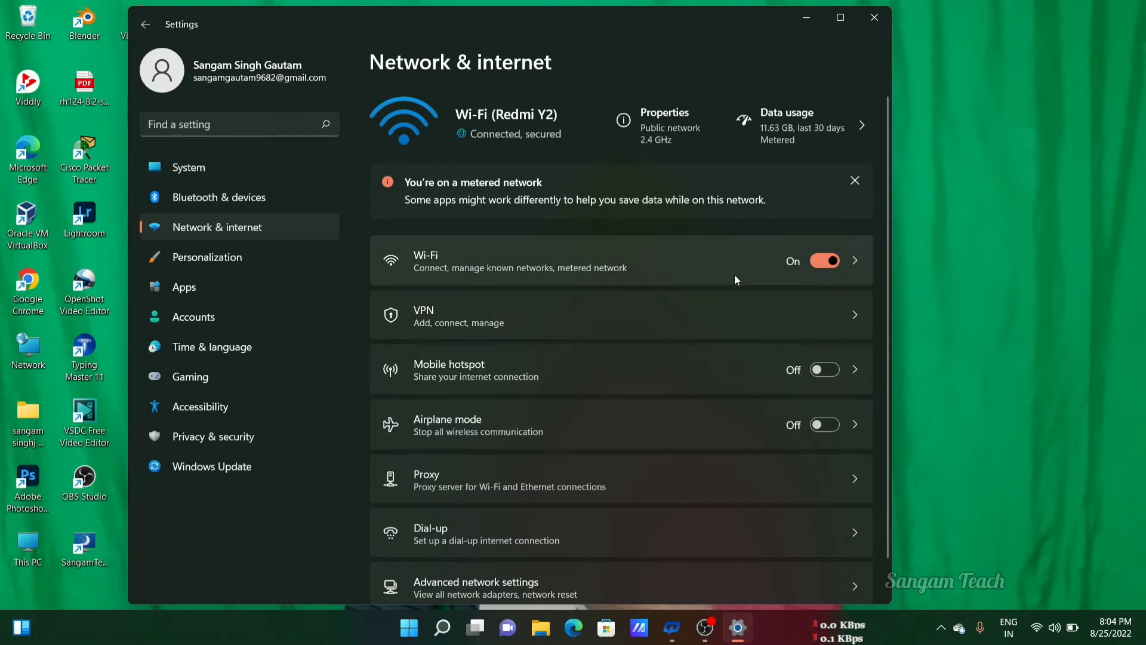
left_click(853, 259)
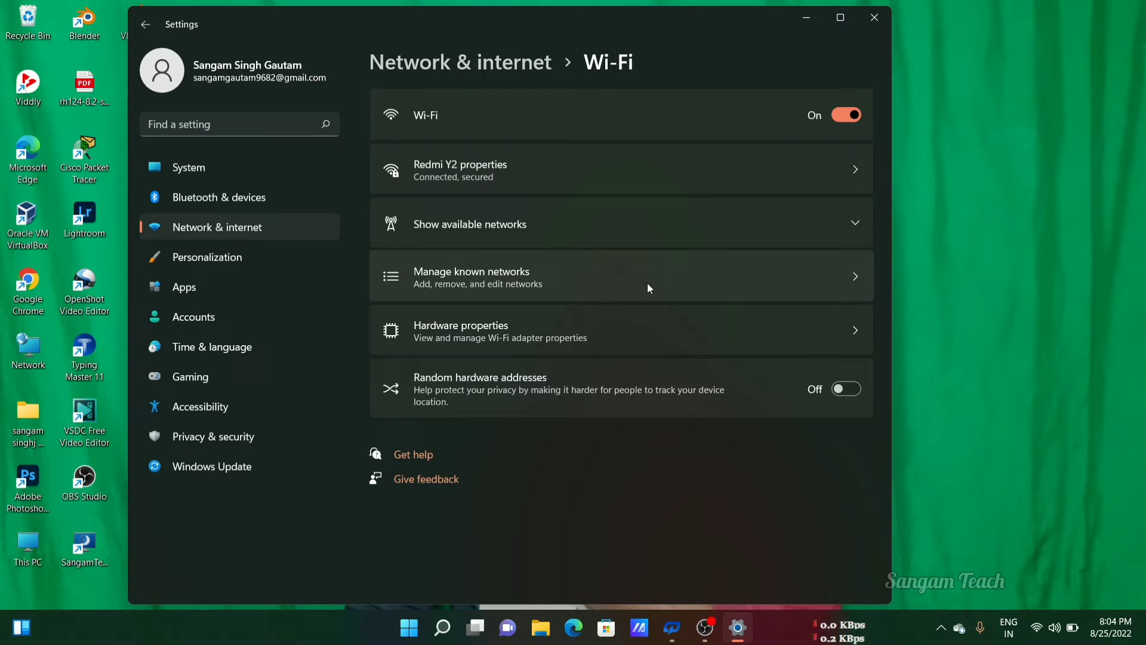
left_click(828, 183)
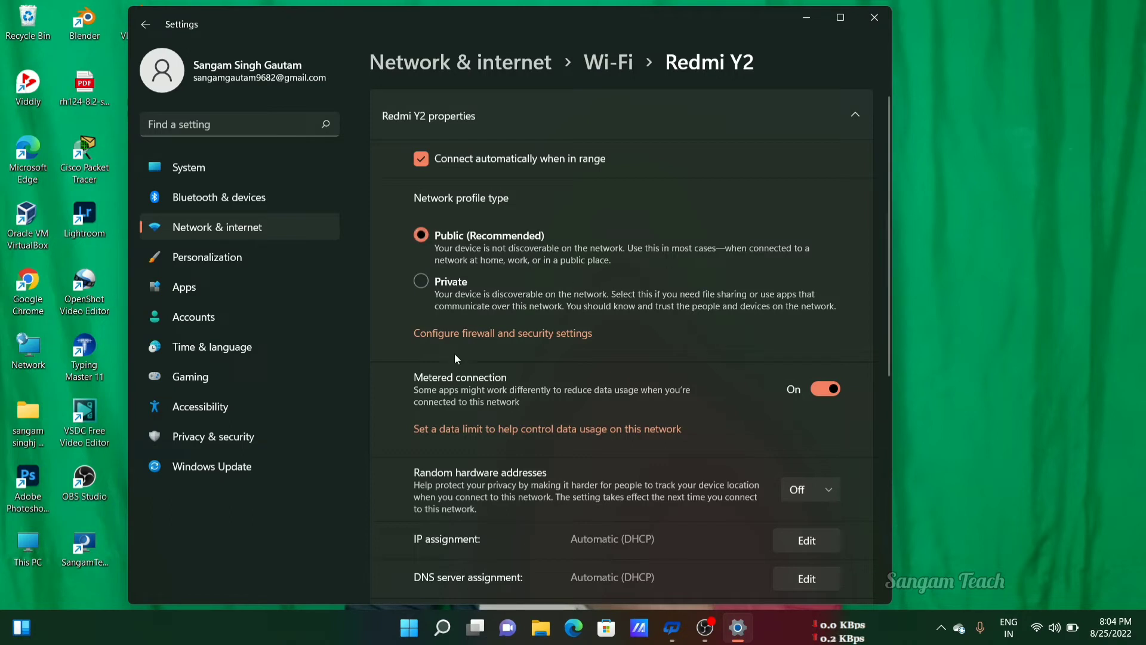
Step: Show the Apps & features page with the list of installed apps in Settings
left_click(434, 634)
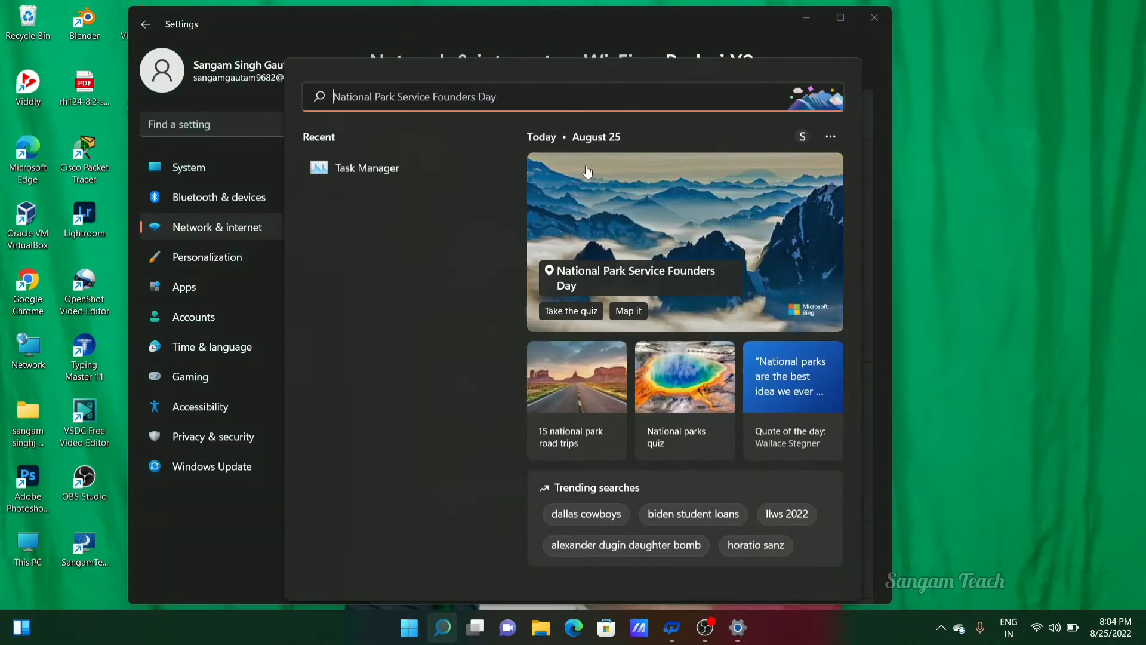
left_click(1026, 238)
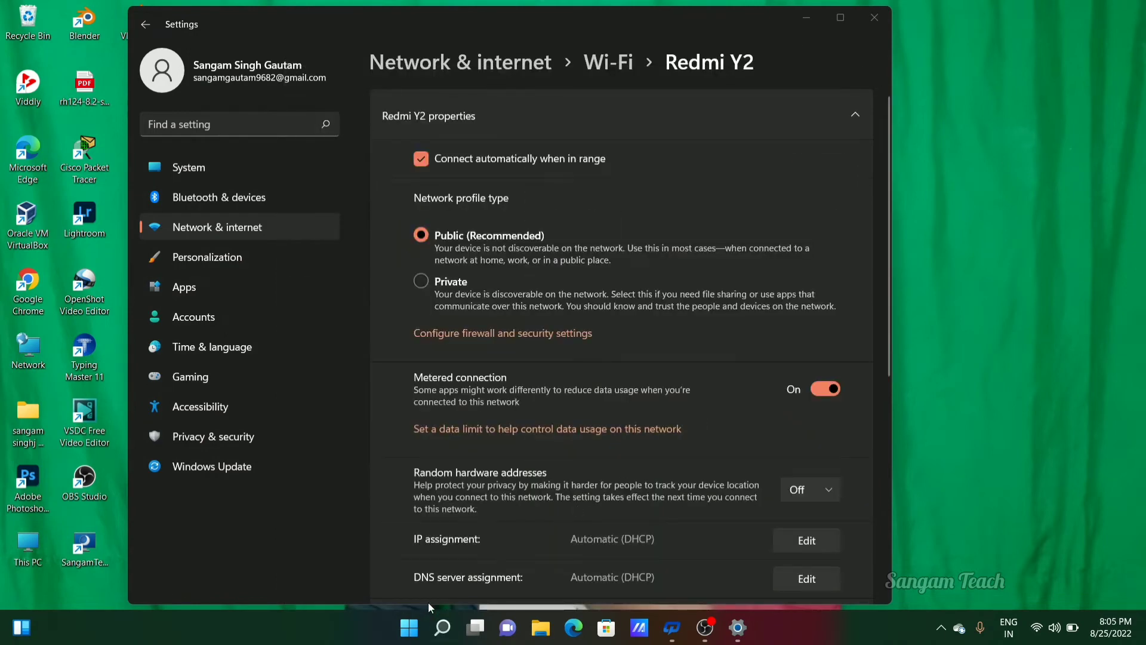
left_click(410, 631)
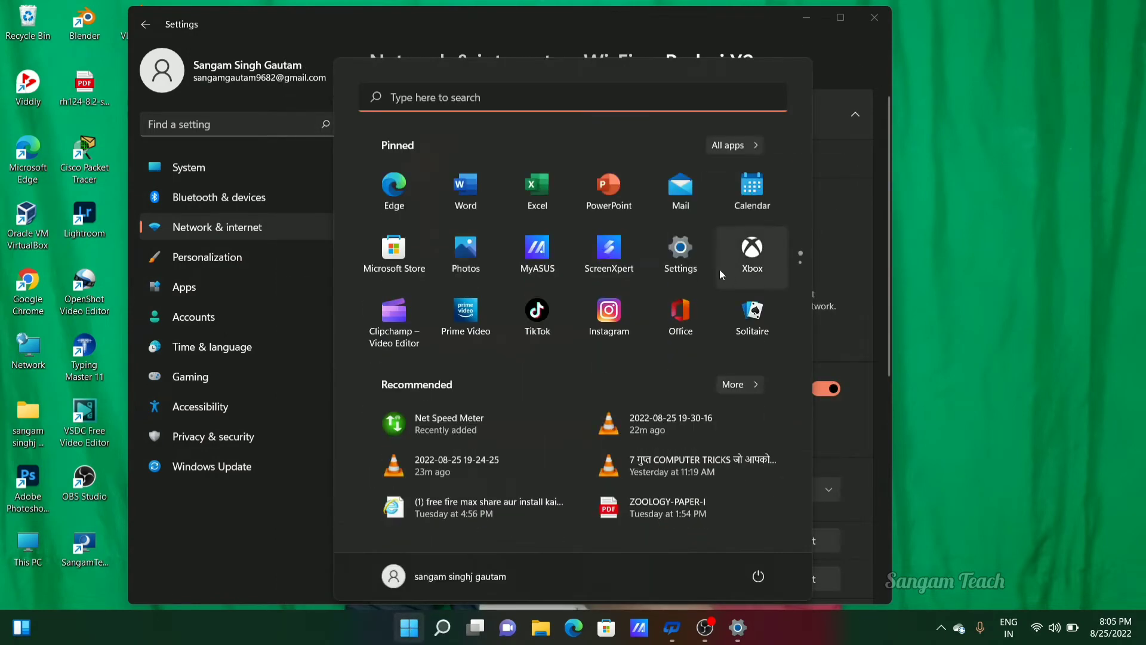
left_click(701, 268)
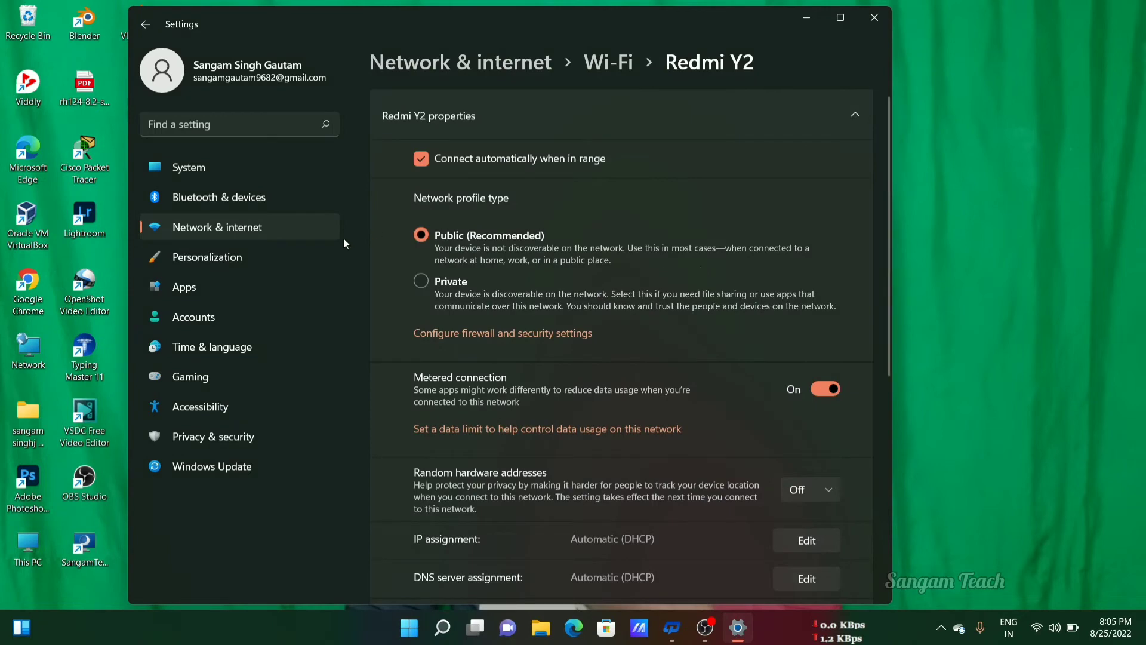
left_click(201, 296)
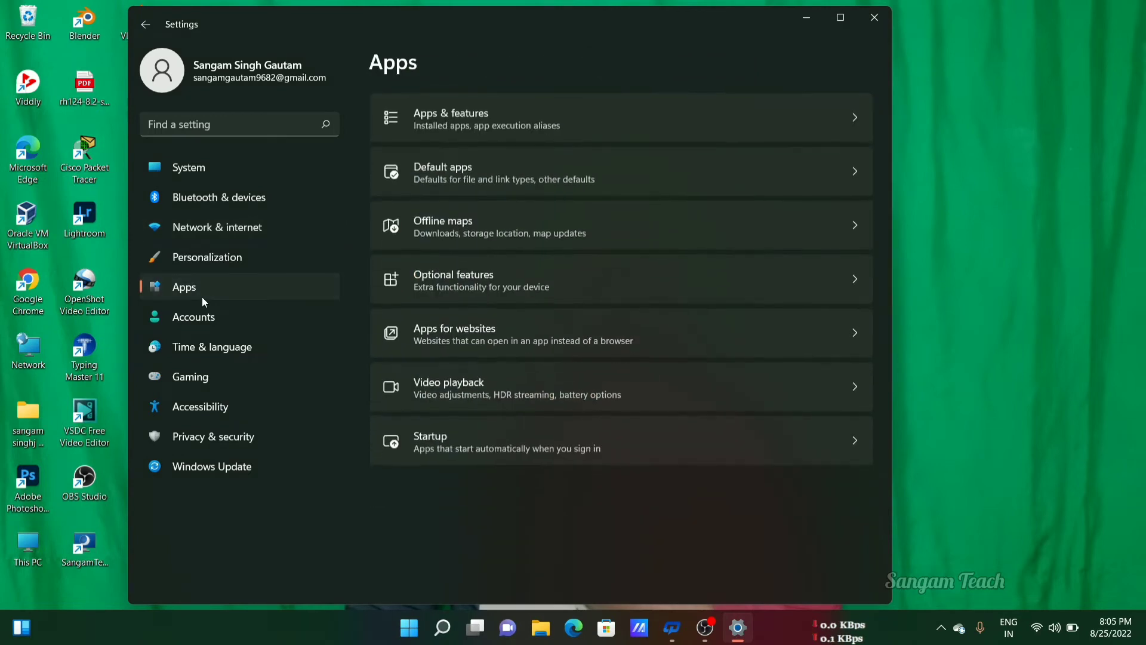
left_click(478, 131)
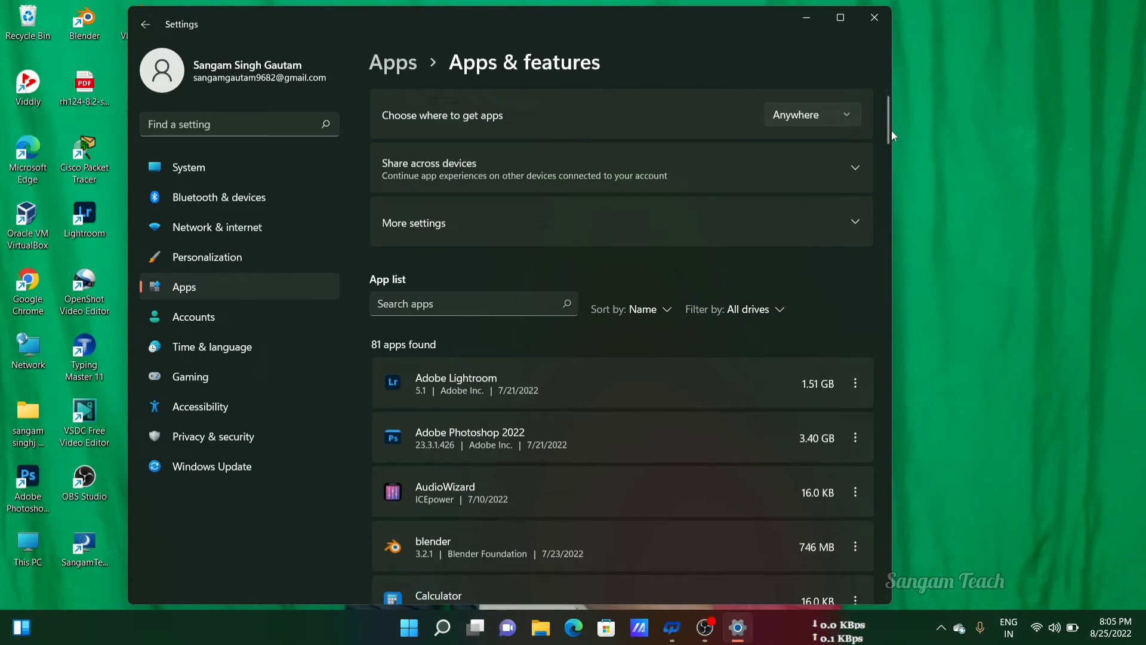
Step: Set the background apps permission of Microsoft Photos to Never in its advanced options
left_click_drag(887, 134, 876, 289)
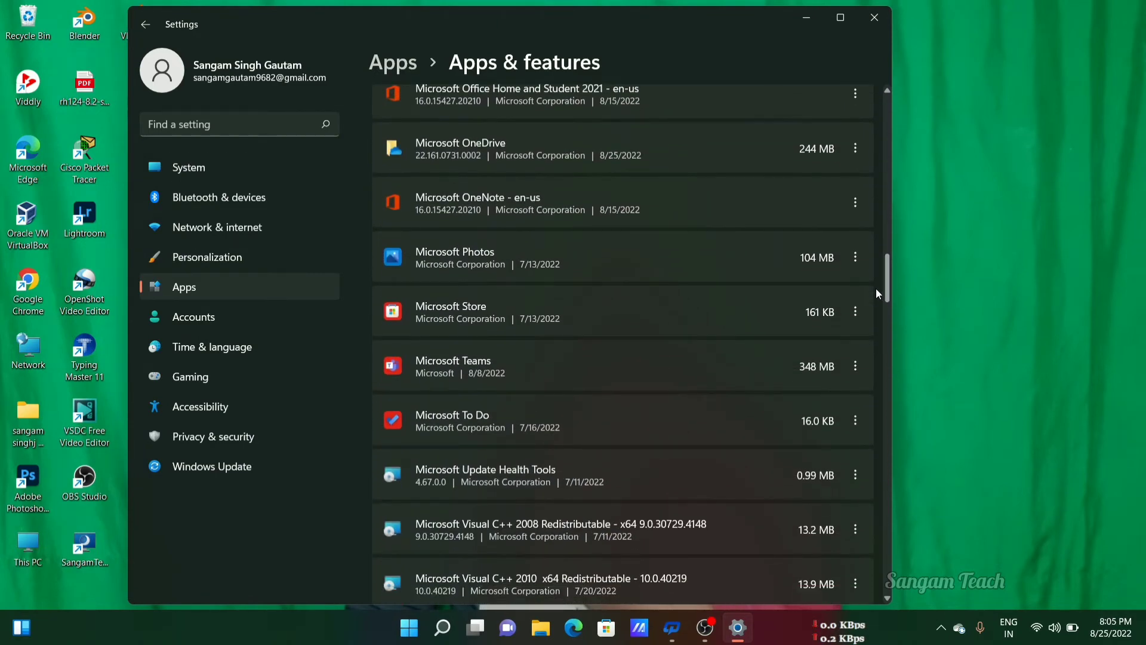
left_click(856, 258)
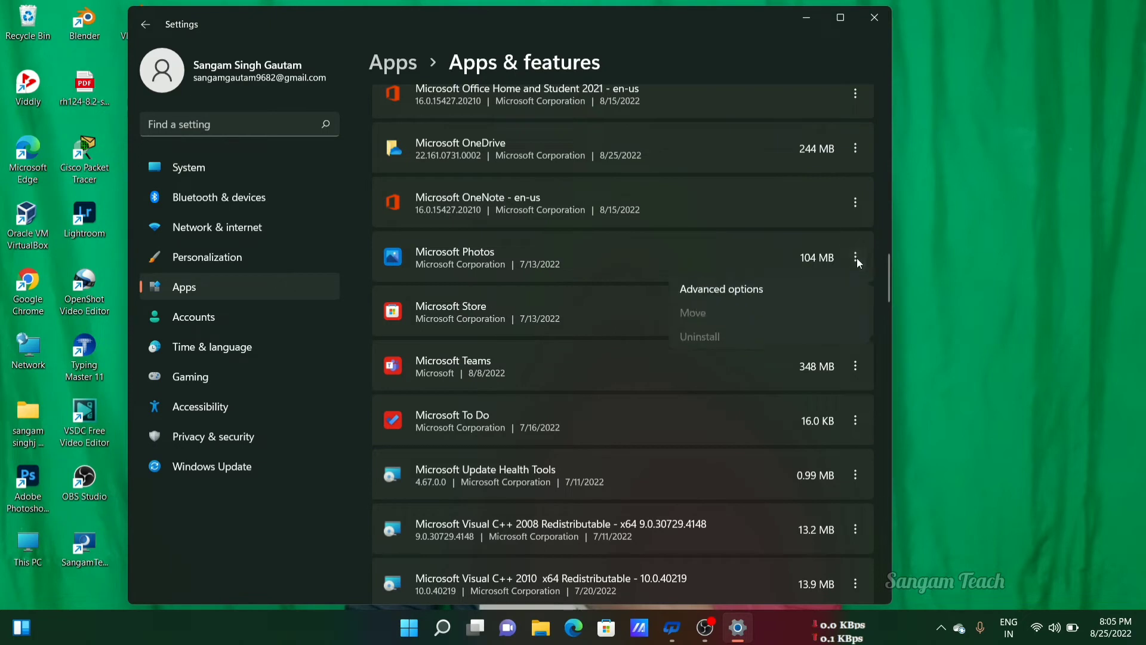
left_click(793, 292)
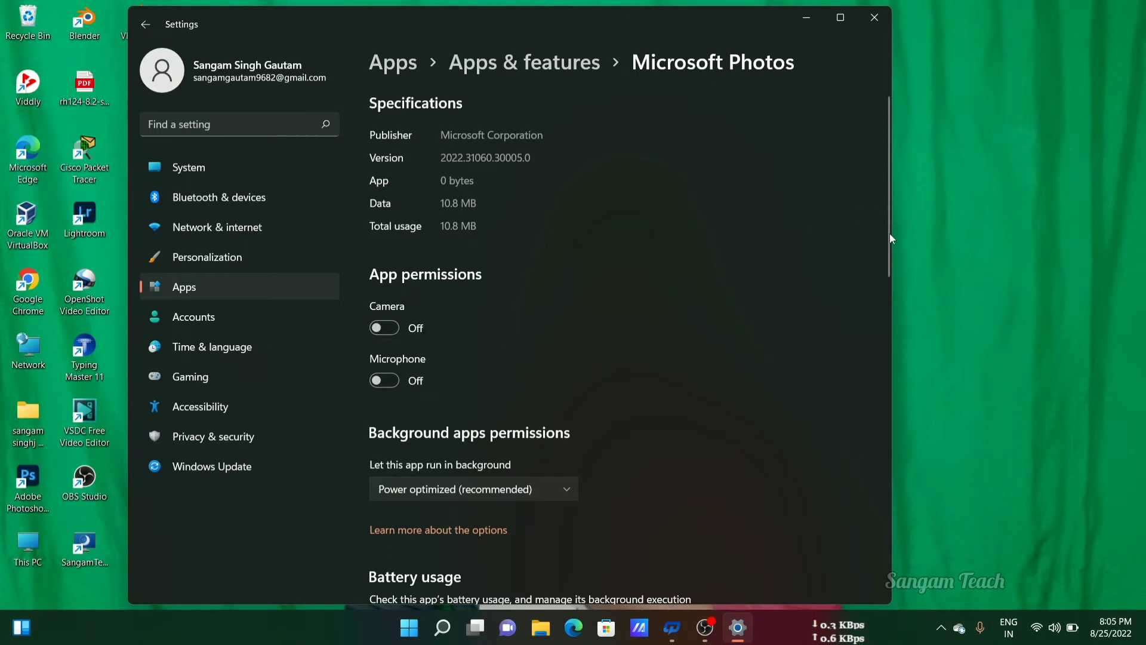
left_click_drag(889, 240, 881, 308)
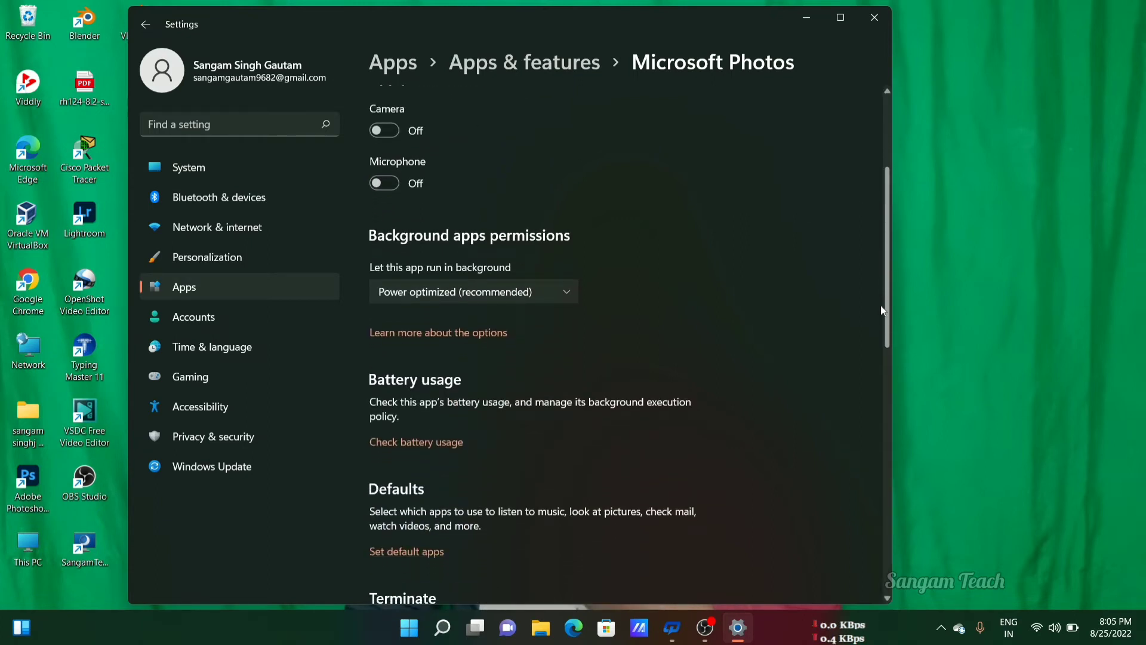
left_click(570, 294)
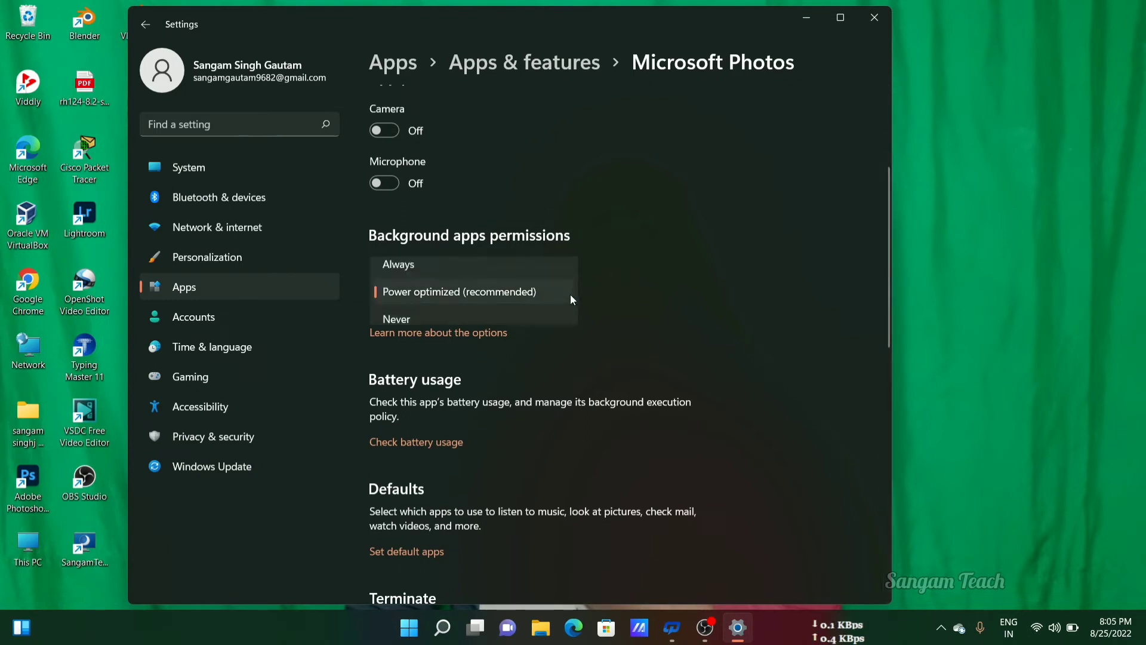
left_click(474, 318)
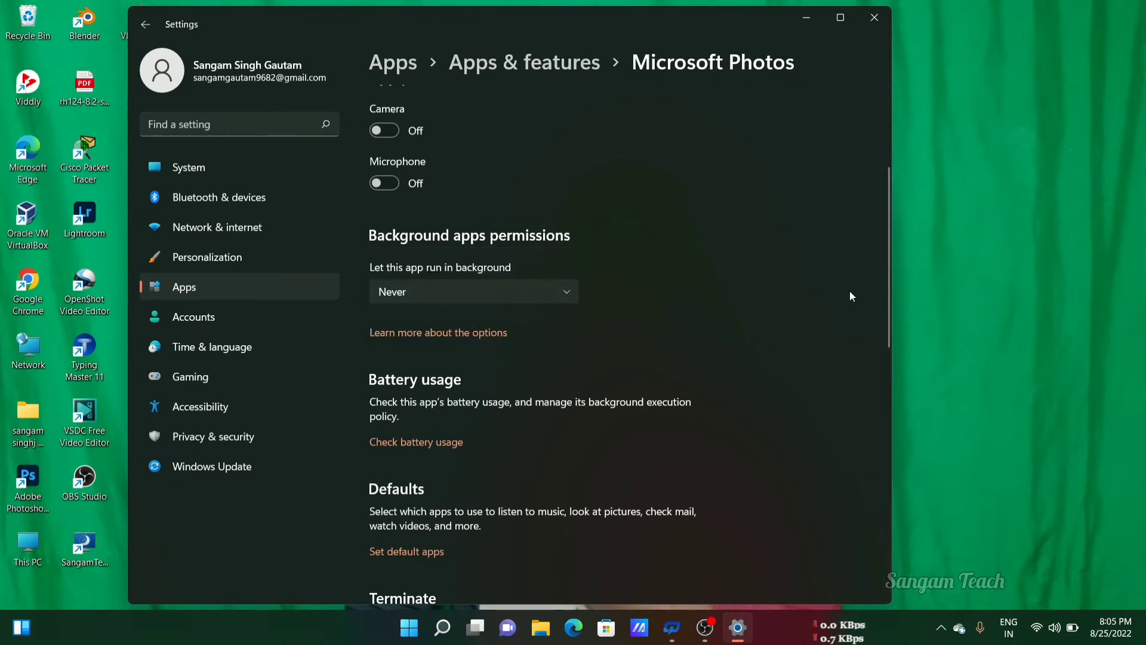
left_click_drag(886, 307, 875, 271)
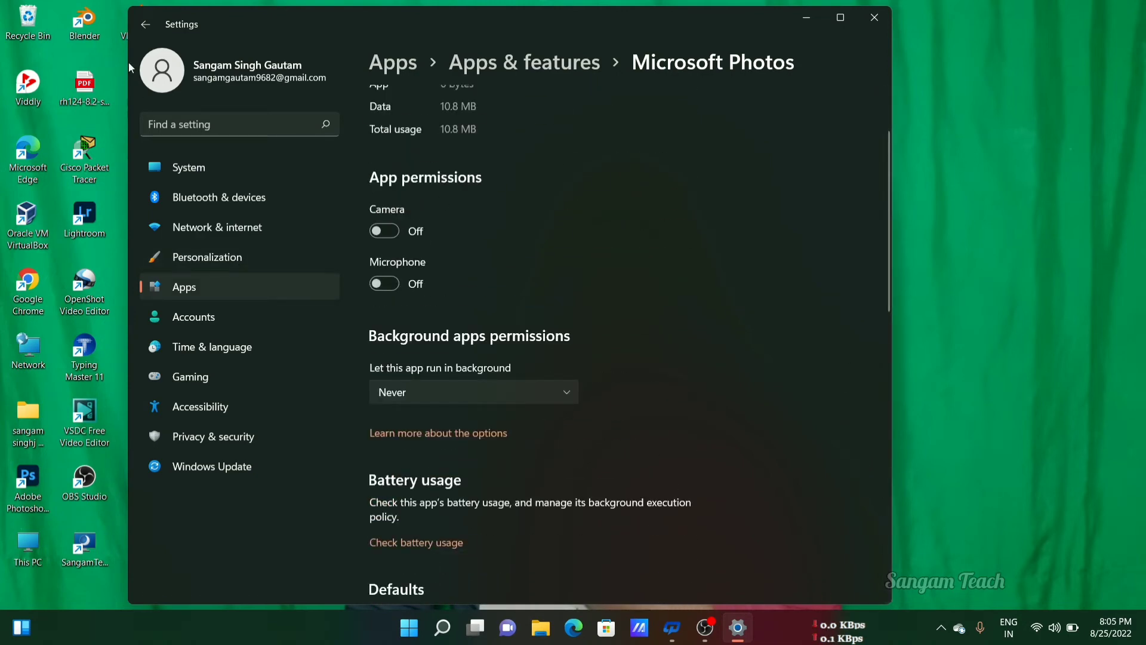
Step: Return to the Apps & features list and view the options available for Adobe Lightroom
left_click(140, 24)
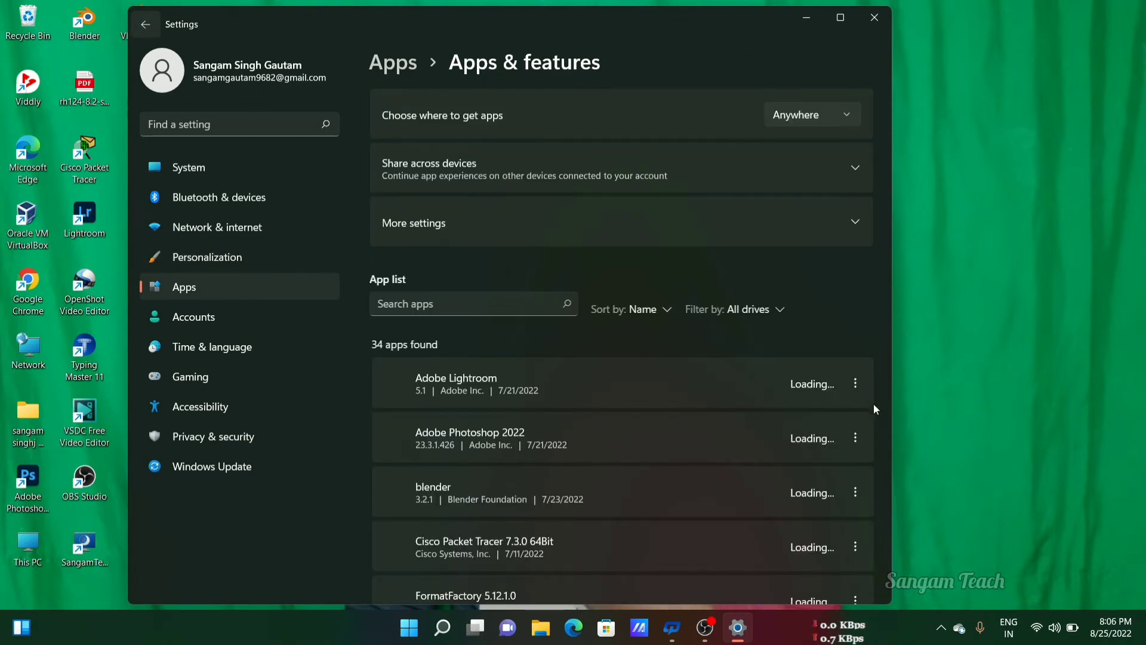
left_click(855, 383)
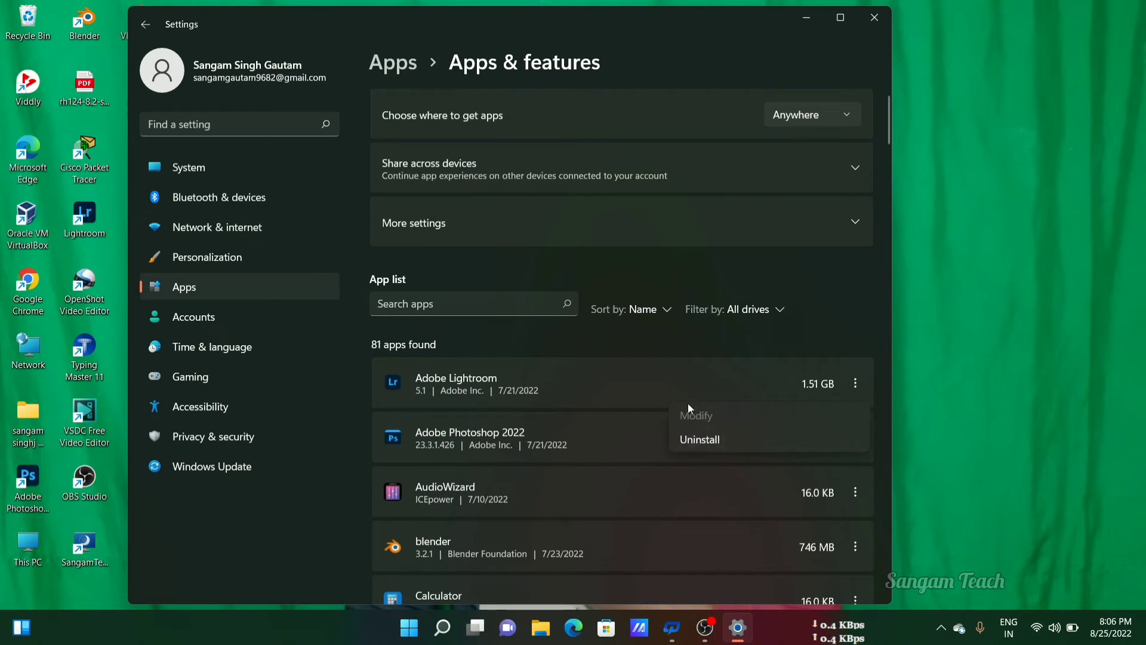
left_click(829, 314)
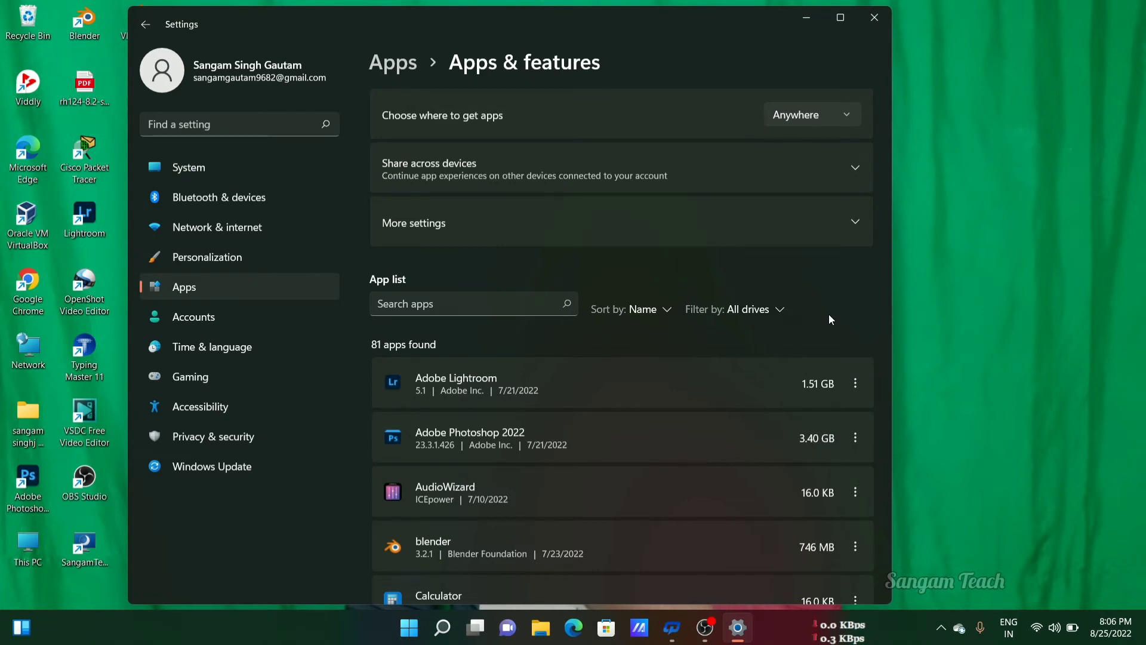
Step: Pause Windows updates for 2 weeks on the Windows Update page
left_click(207, 466)
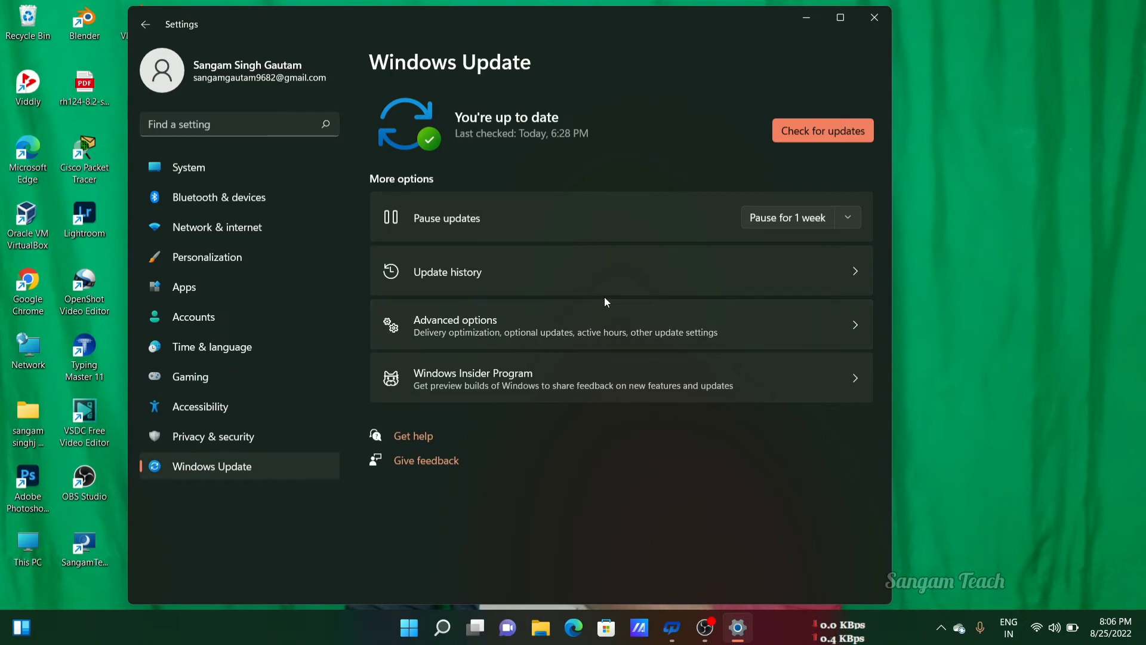
left_click(855, 217)
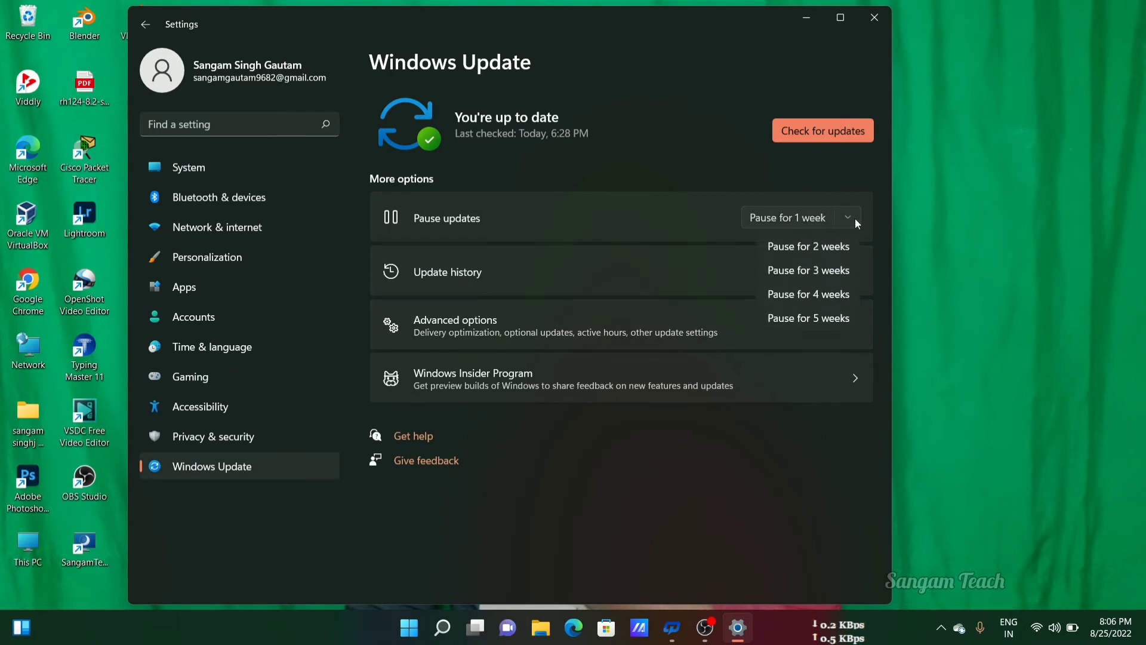
left_click(809, 247)
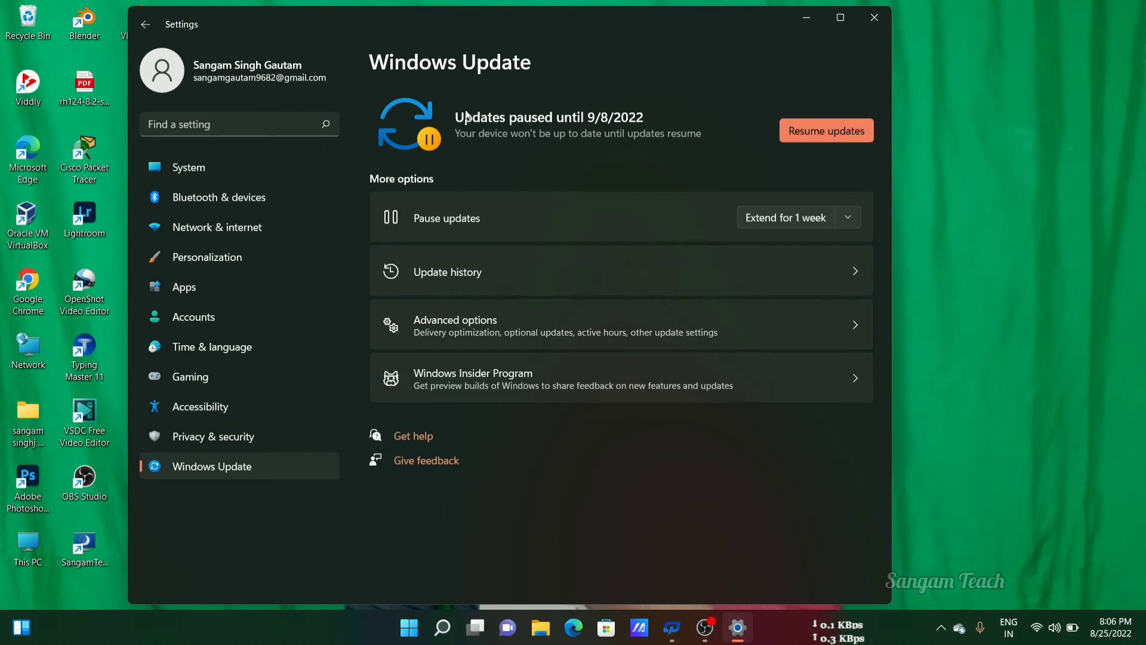
Step: Open the Services console through a Windows search for "services", and close it together with Settings
left_click(306, 124)
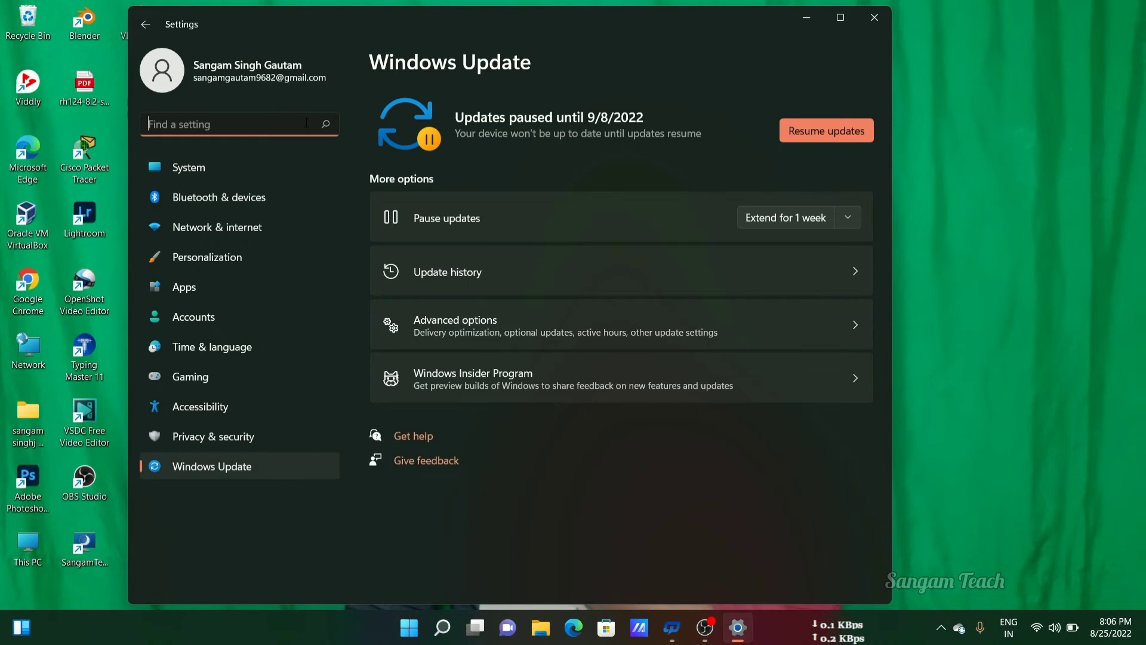
type("ser")
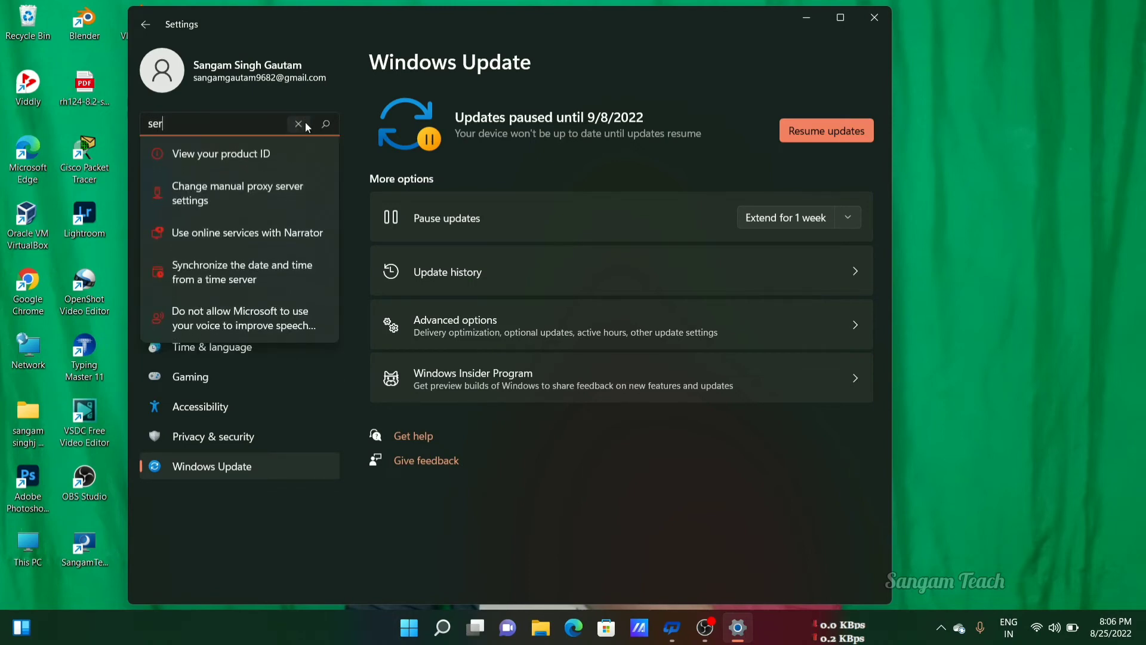
left_click(441, 627)
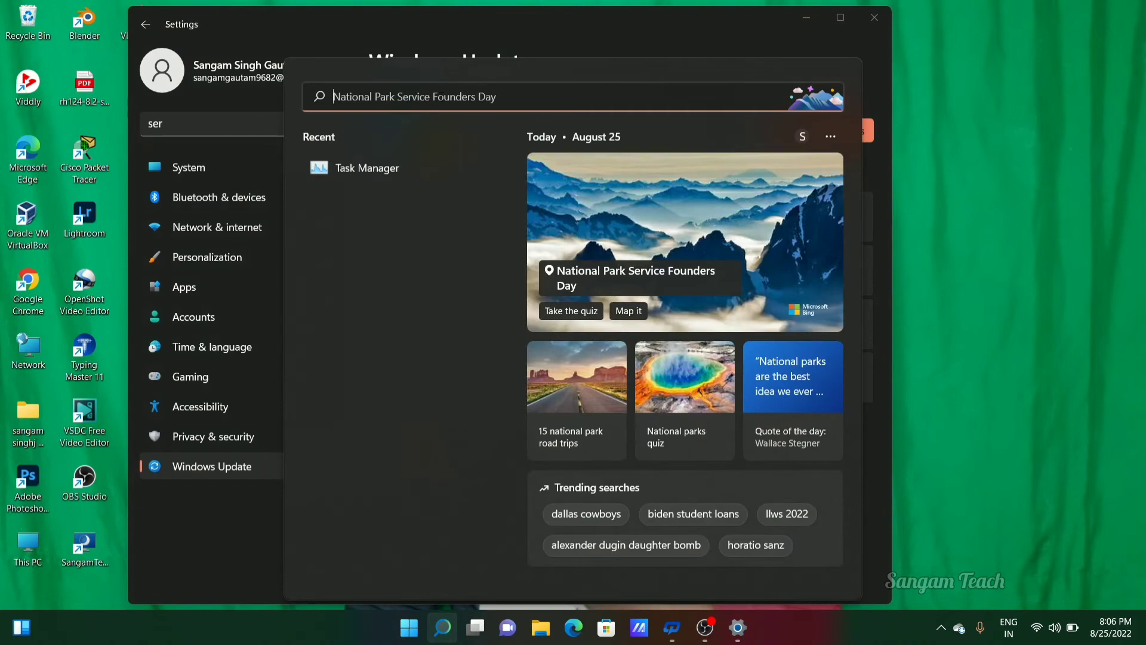
type("sew")
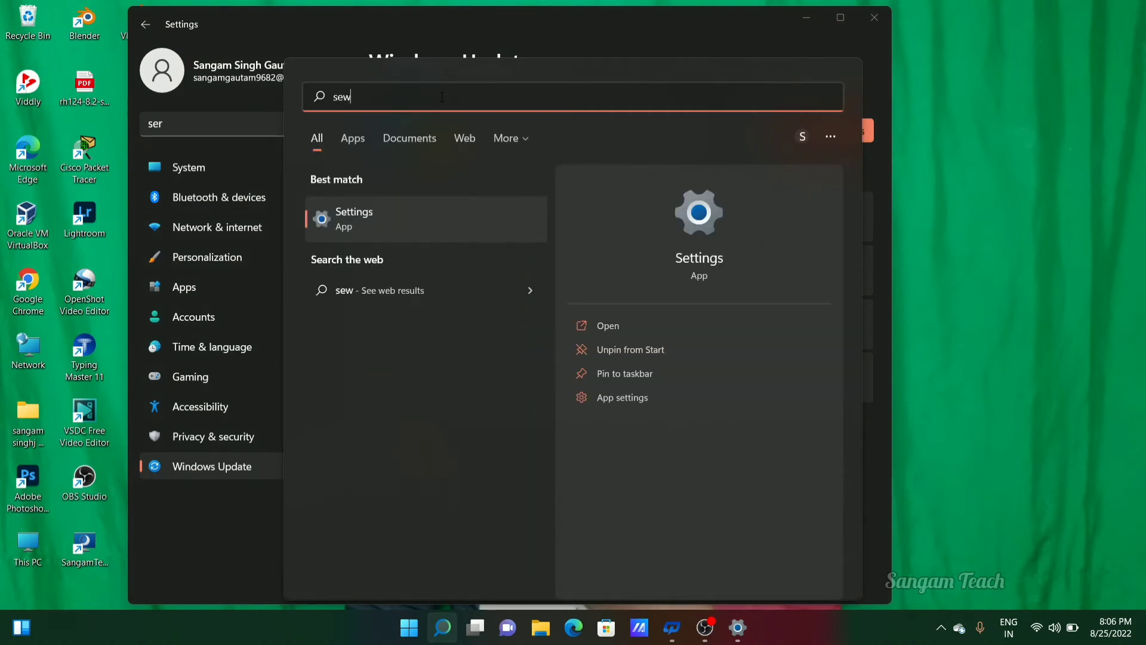
key("BackSpace")
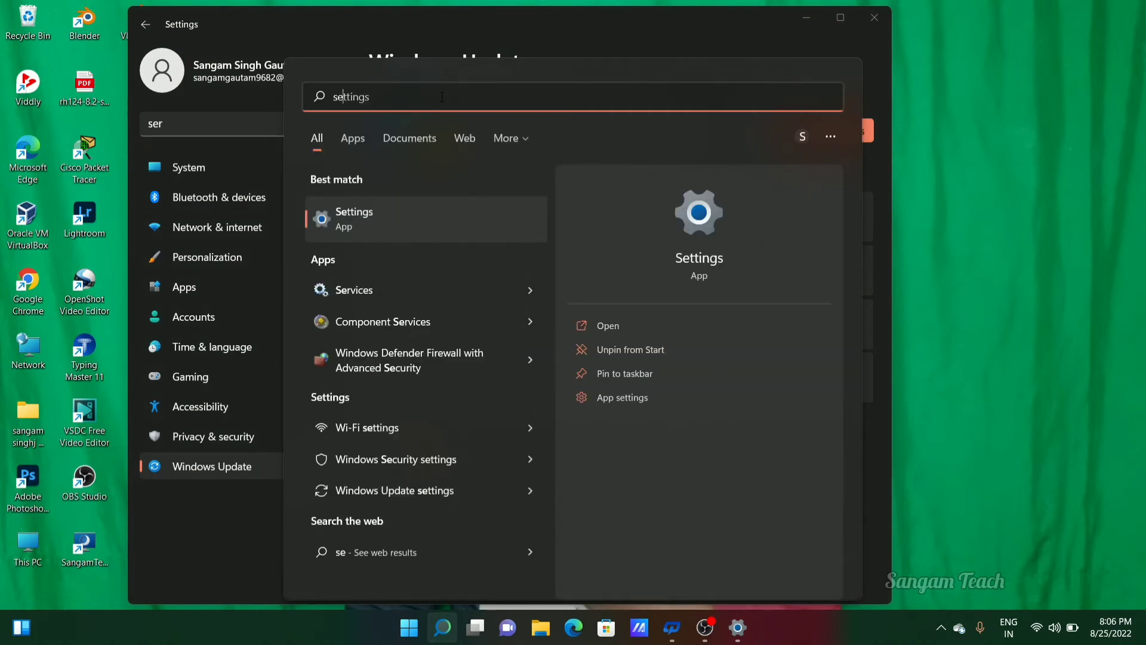
type("r")
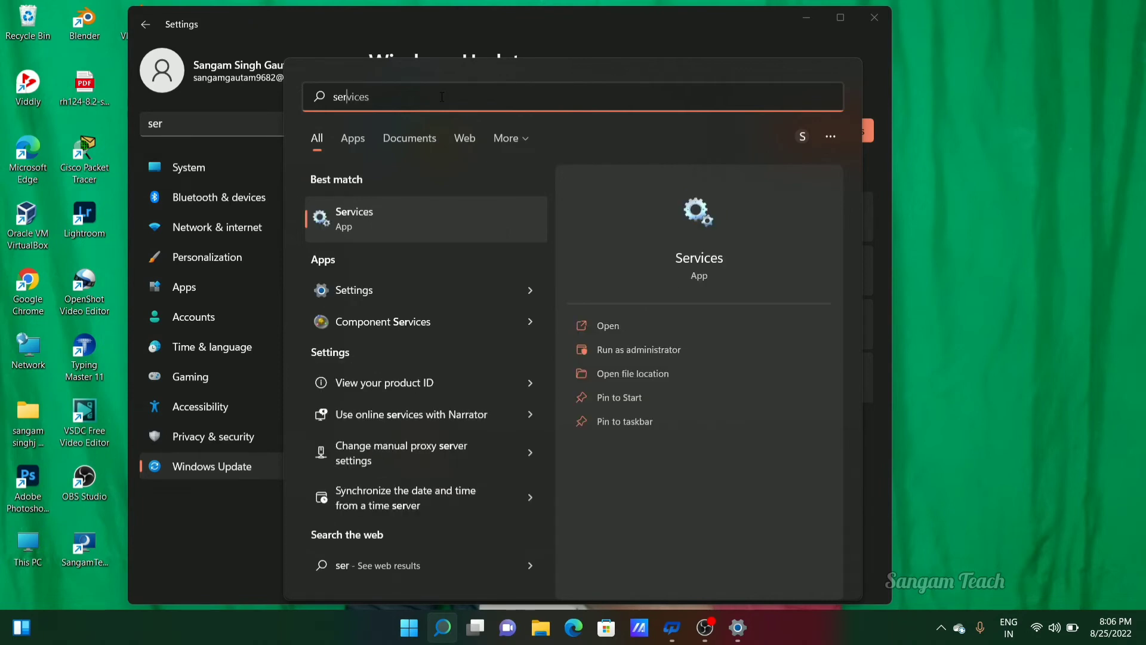
type("vices")
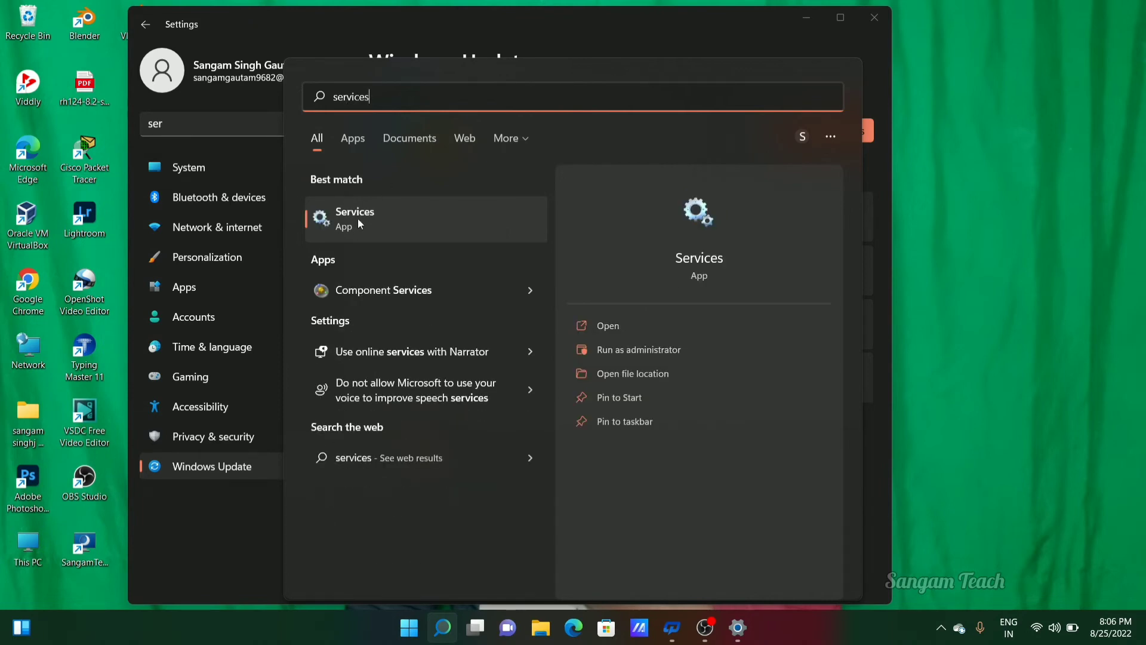
left_click(360, 224)
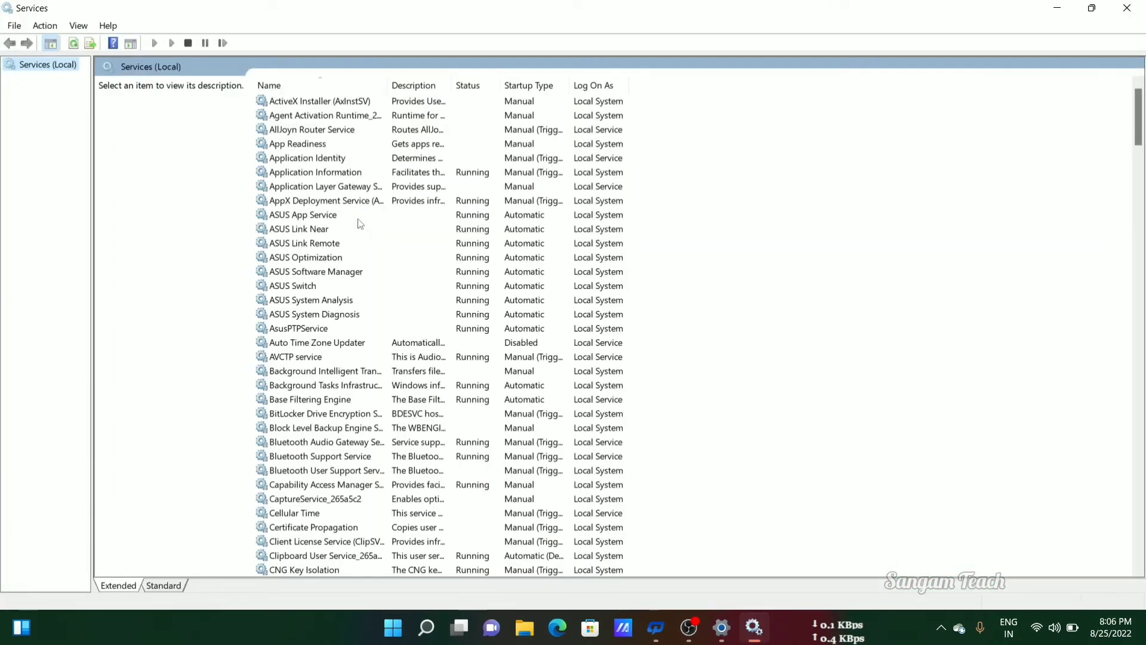
left_click(1123, 9)
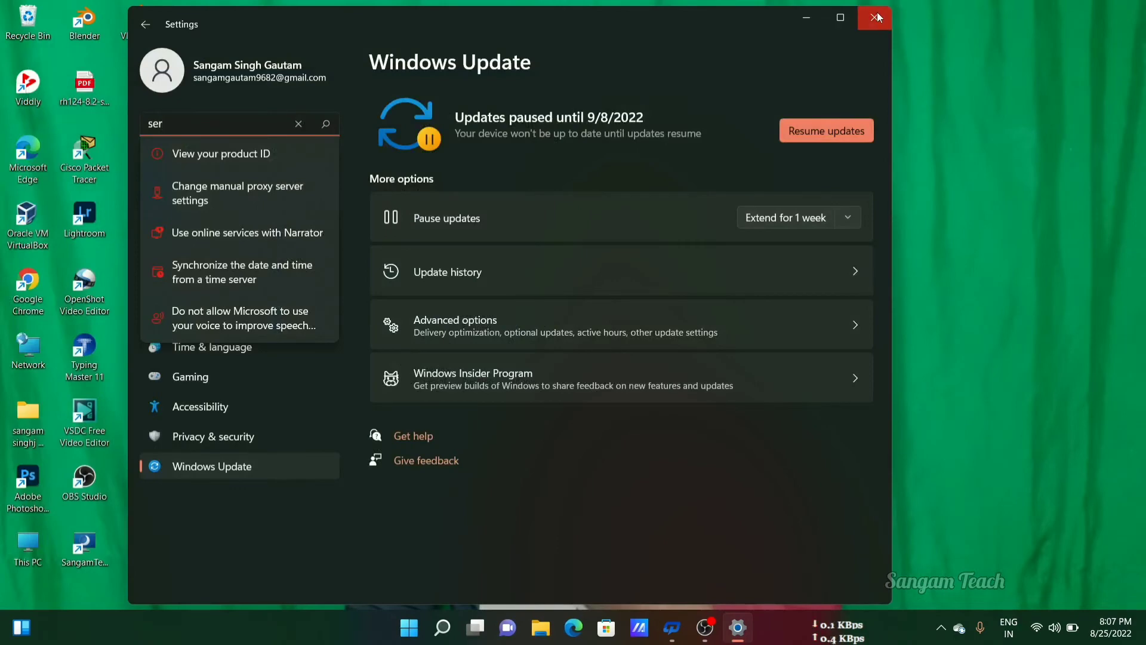
left_click(875, 16)
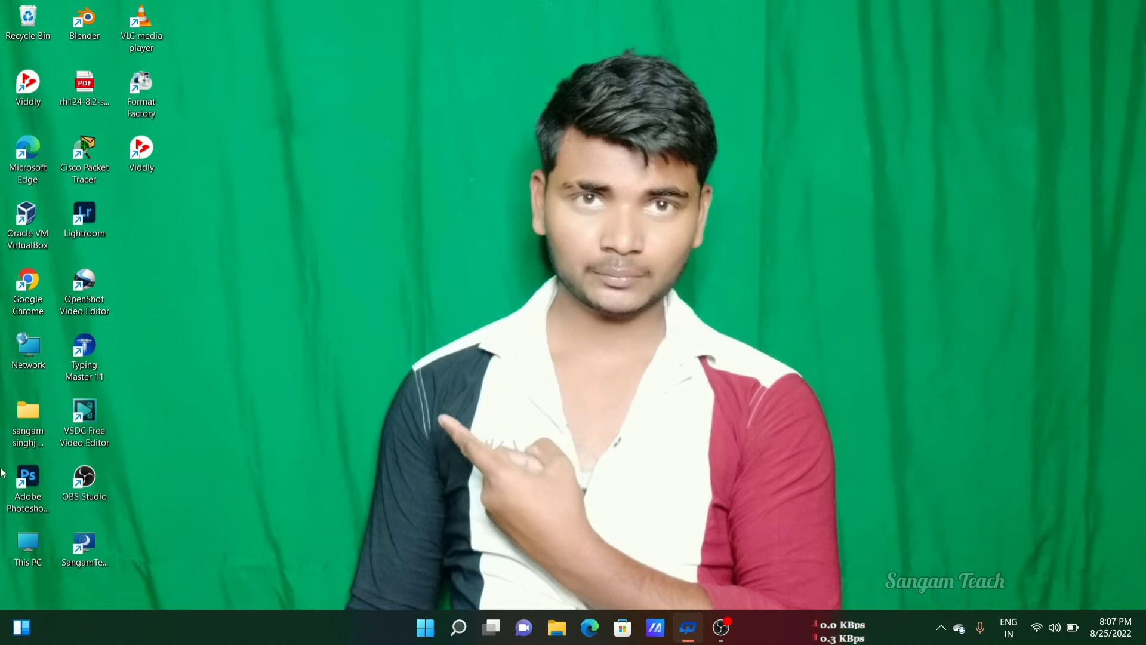
Step: Open Computer Management for This PC and show the Services list under Services and Applications in a maximized window
right_click(19, 545)
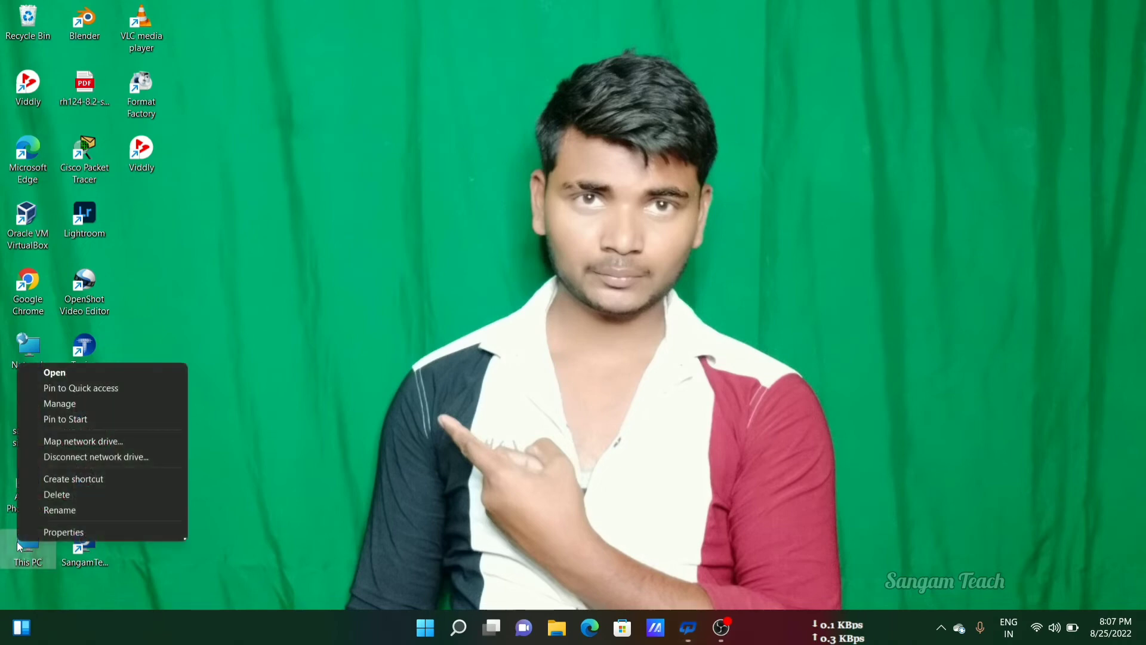
left_click(87, 406)
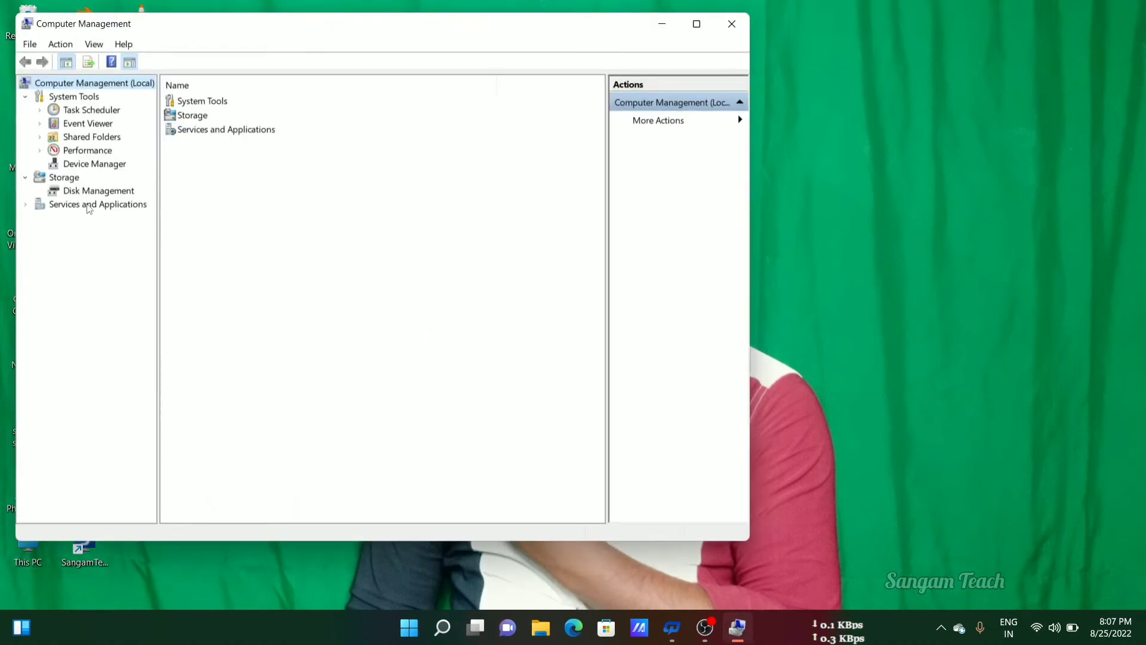
left_click(87, 205)
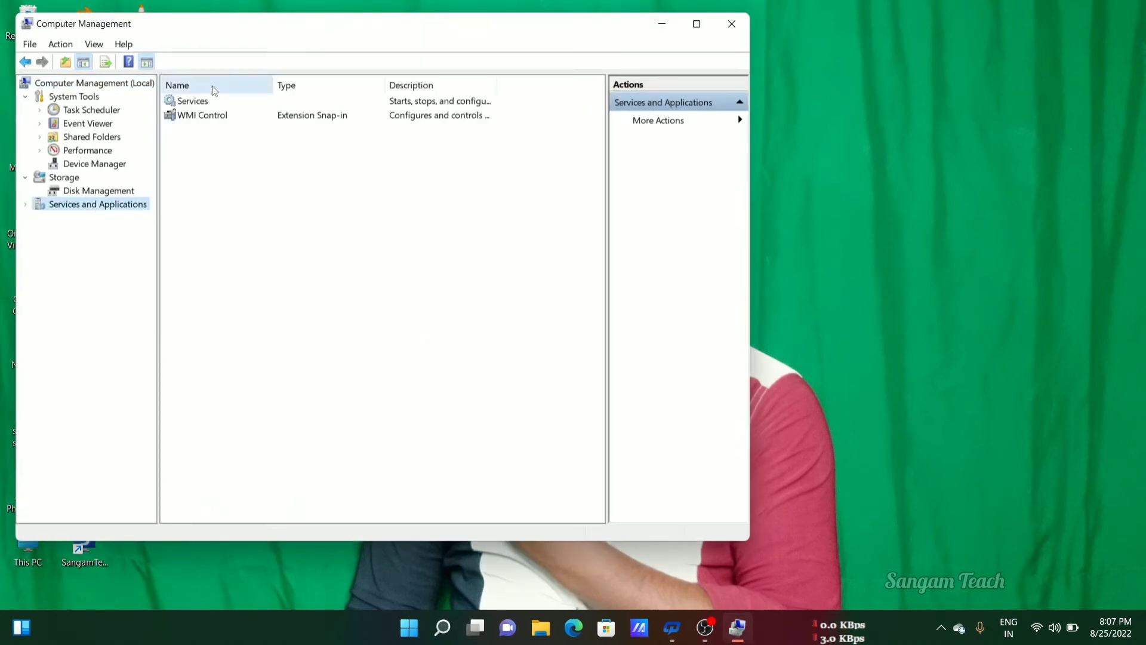
left_click(213, 101)
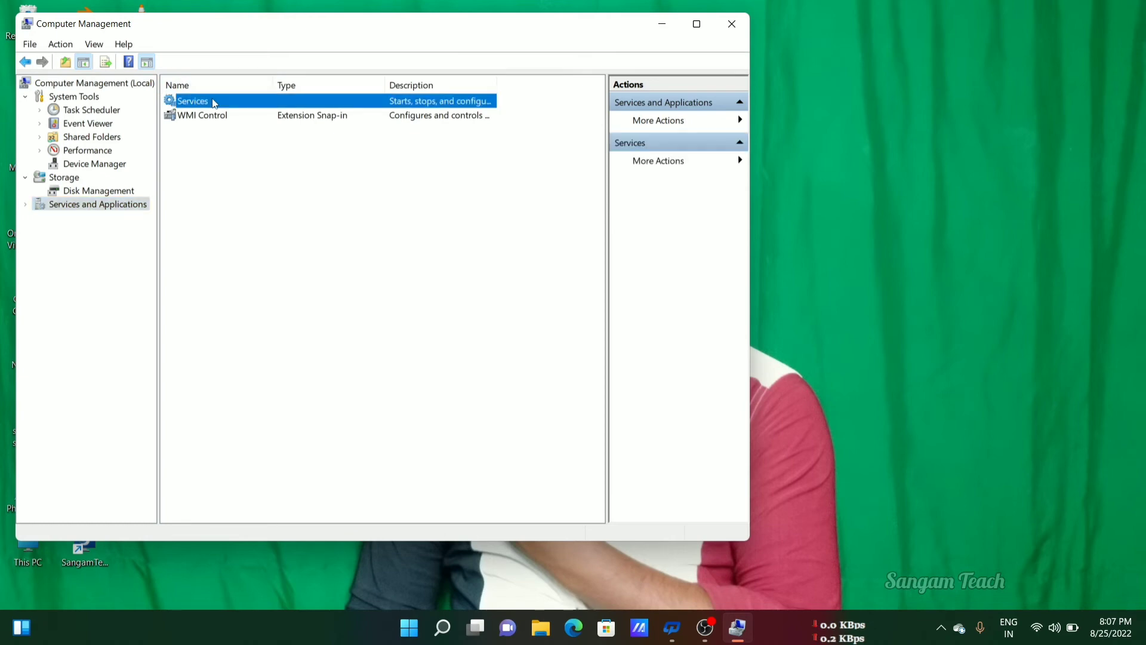
double_click(214, 101)
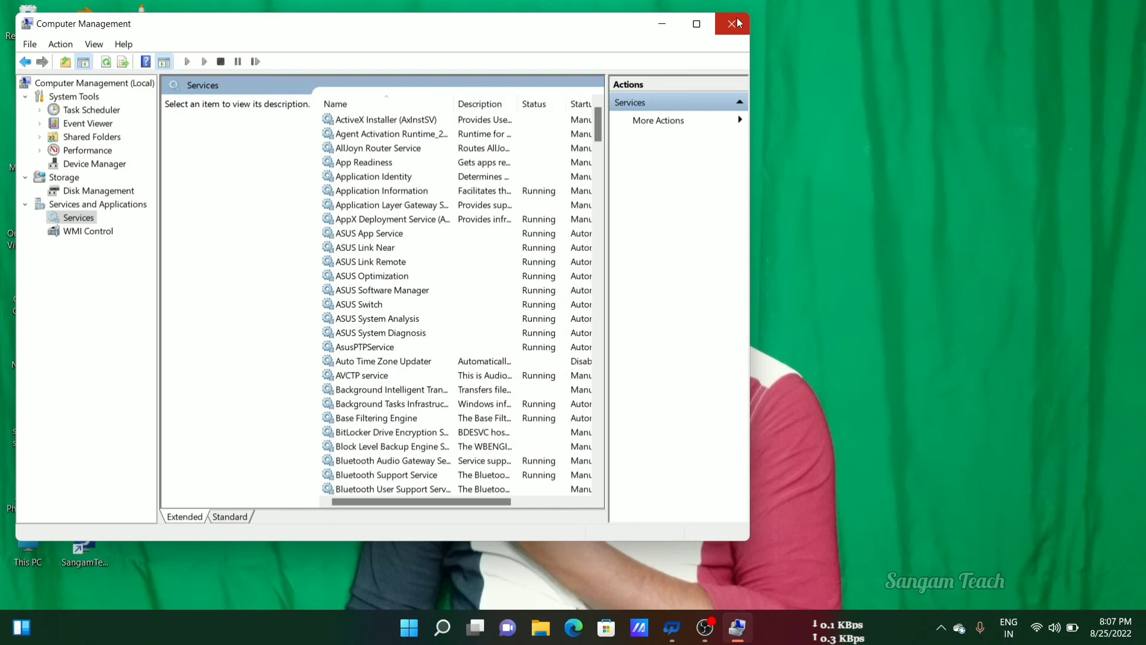
double_click(619, 24)
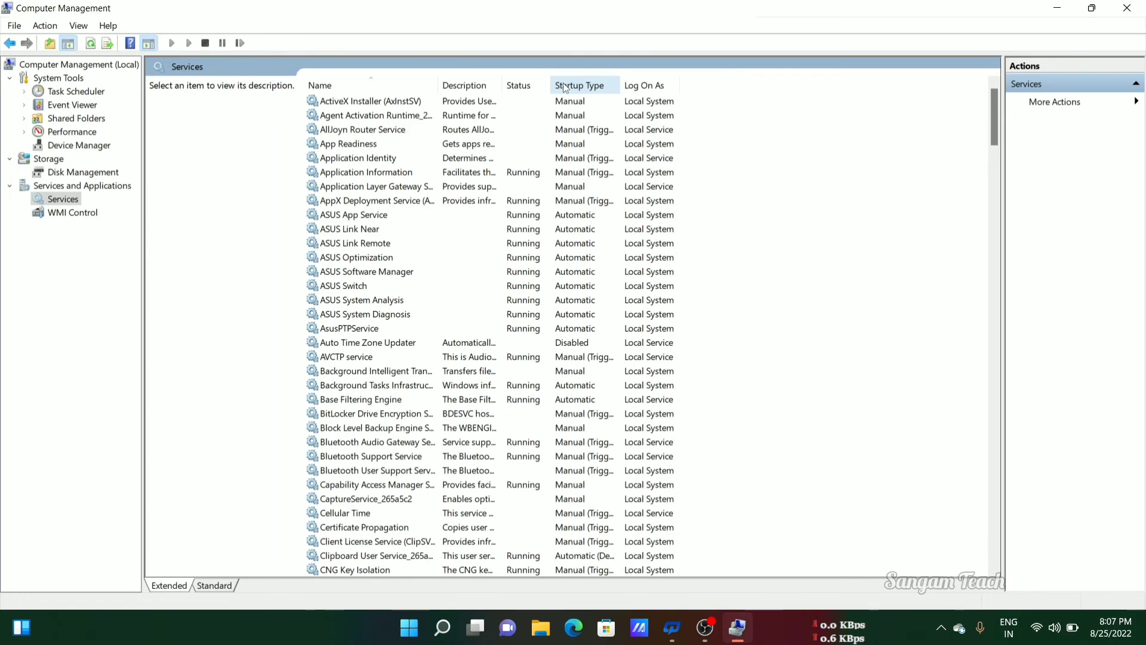
Step: Find the Windows Update service in the services list and start it
key("w")
key("w")
key("w")
key("w")
key("w")
key("w")
key("w")
key("w")
key("w")
key("w")
key("w")
key("w")
key("w")
key("w")
key("w")
key("w")
key("w")
key("w")
key("w")
key("w")
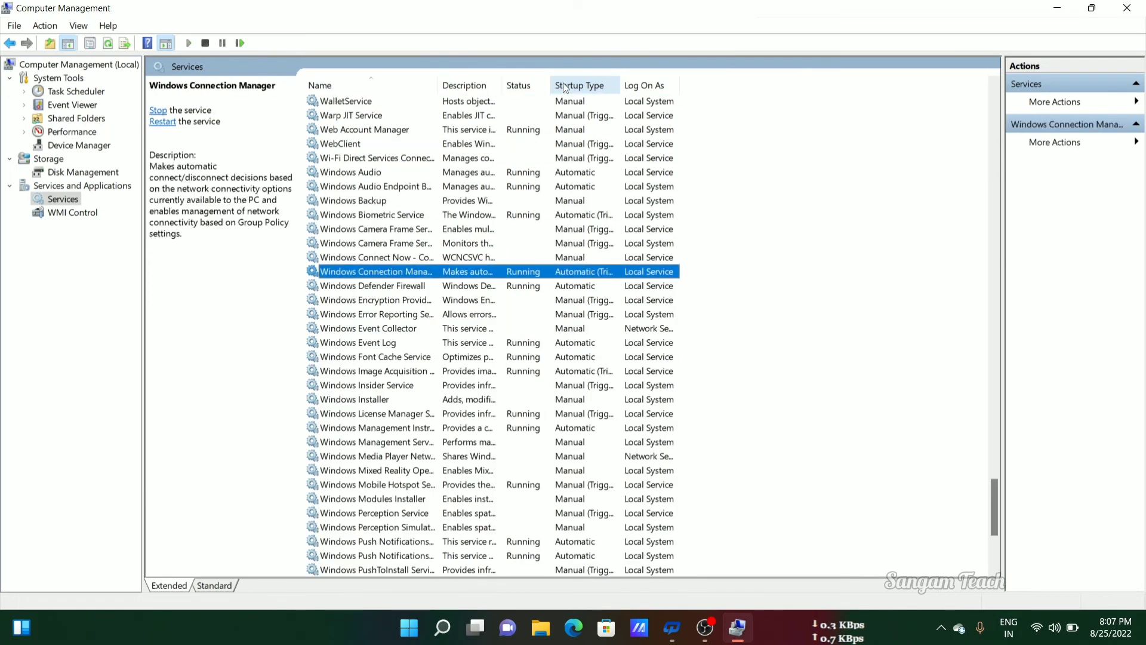
key("w")
key("w")
key("w")
key("w")
key("w")
key("w")
key("w")
key("w")
key("w")
key("w")
key("w")
key("w")
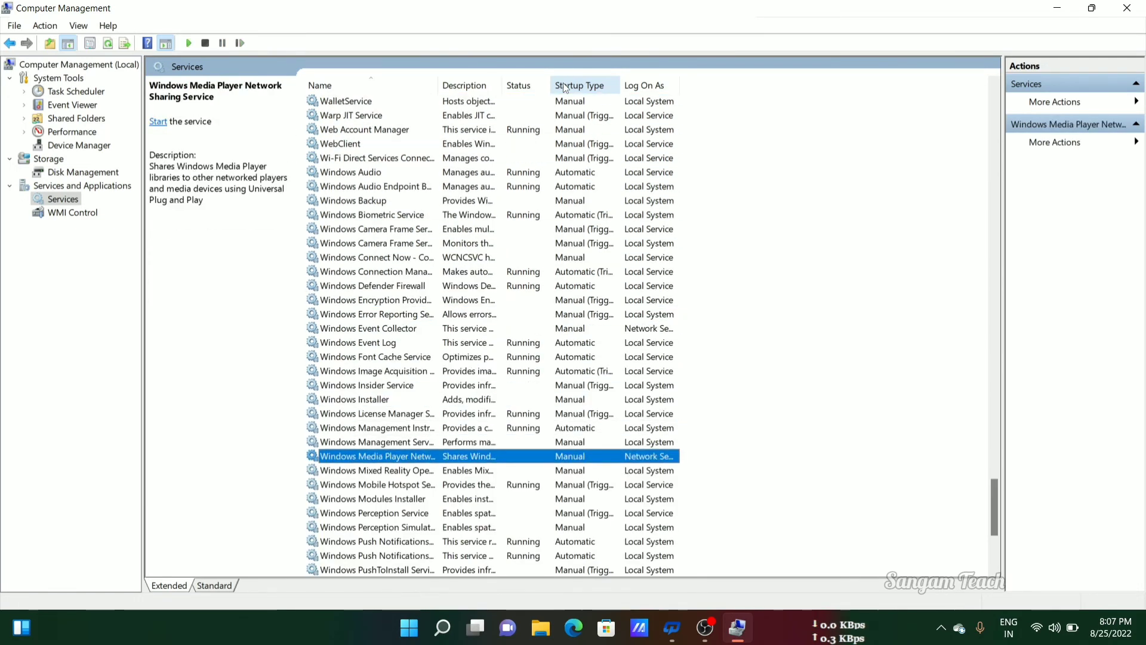
key("w")
key("w")
key("w")
key("w")
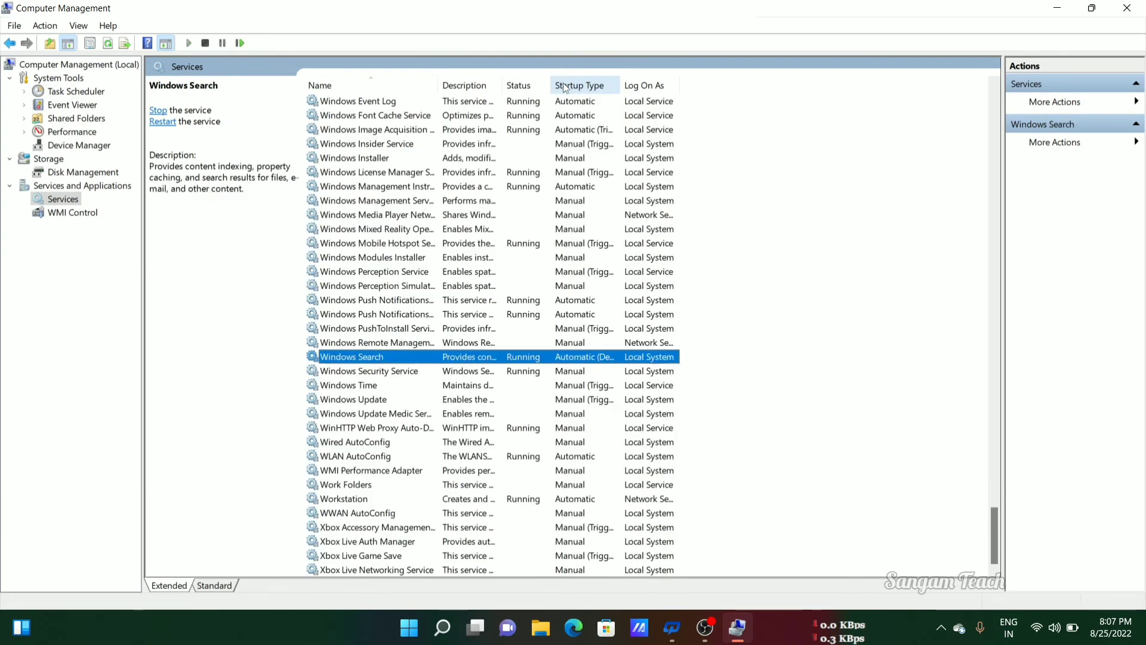
key("w")
key("w")
key("w")
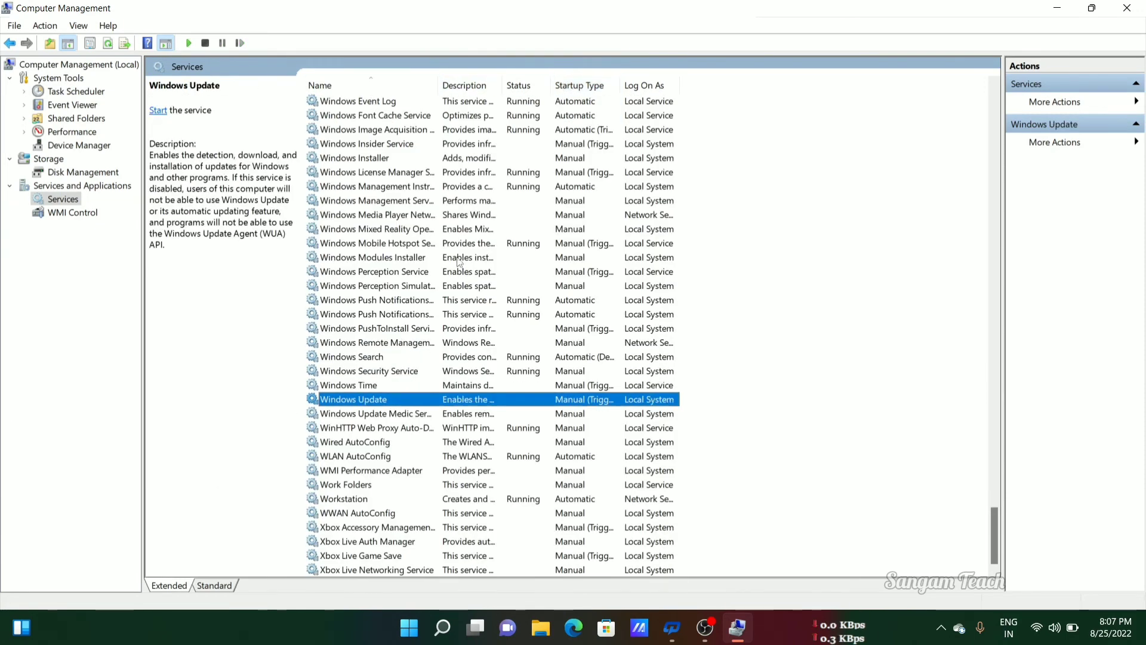
right_click(426, 399)
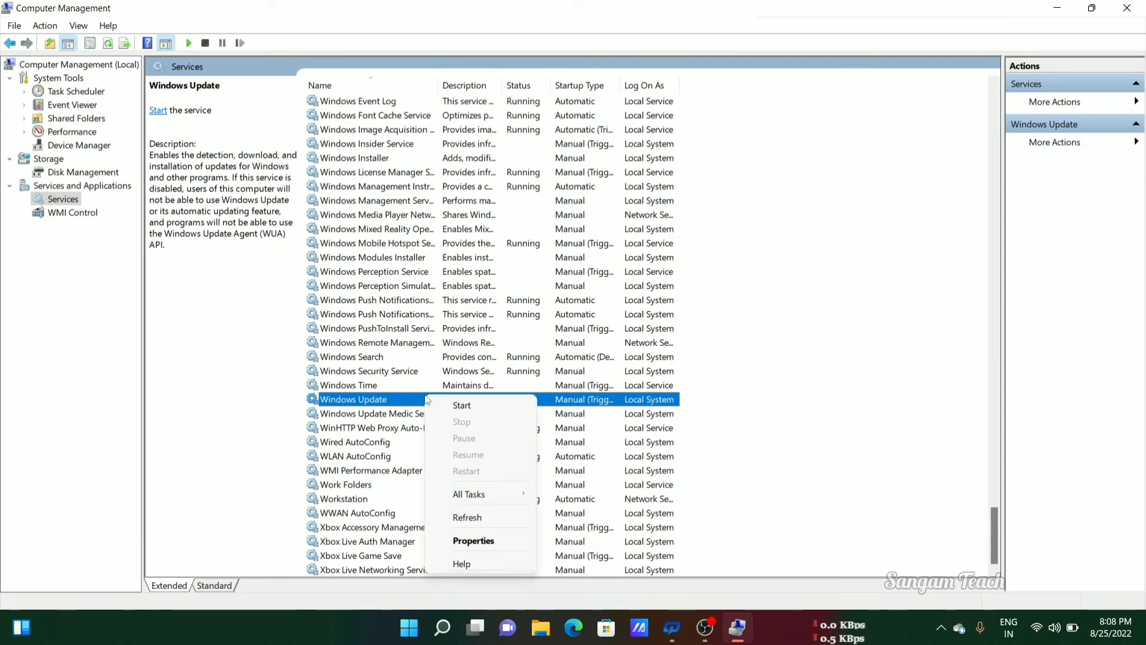
left_click(482, 404)
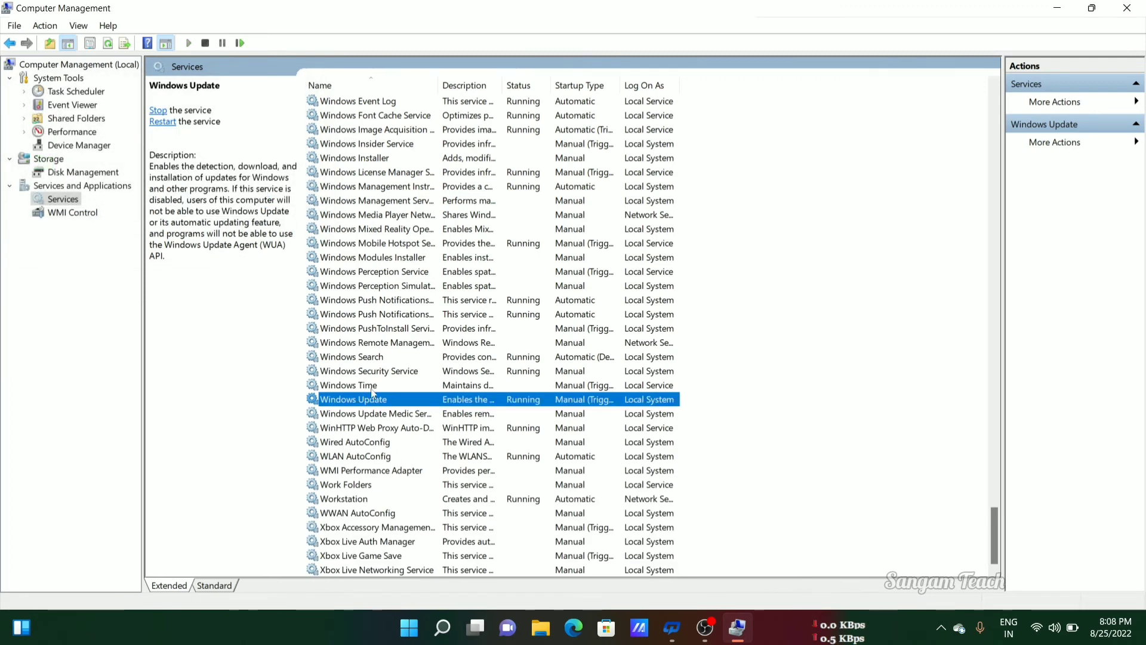
Step: Open the properties of the Windows Update service and choose Disabled as its startup type
double_click(445, 400)
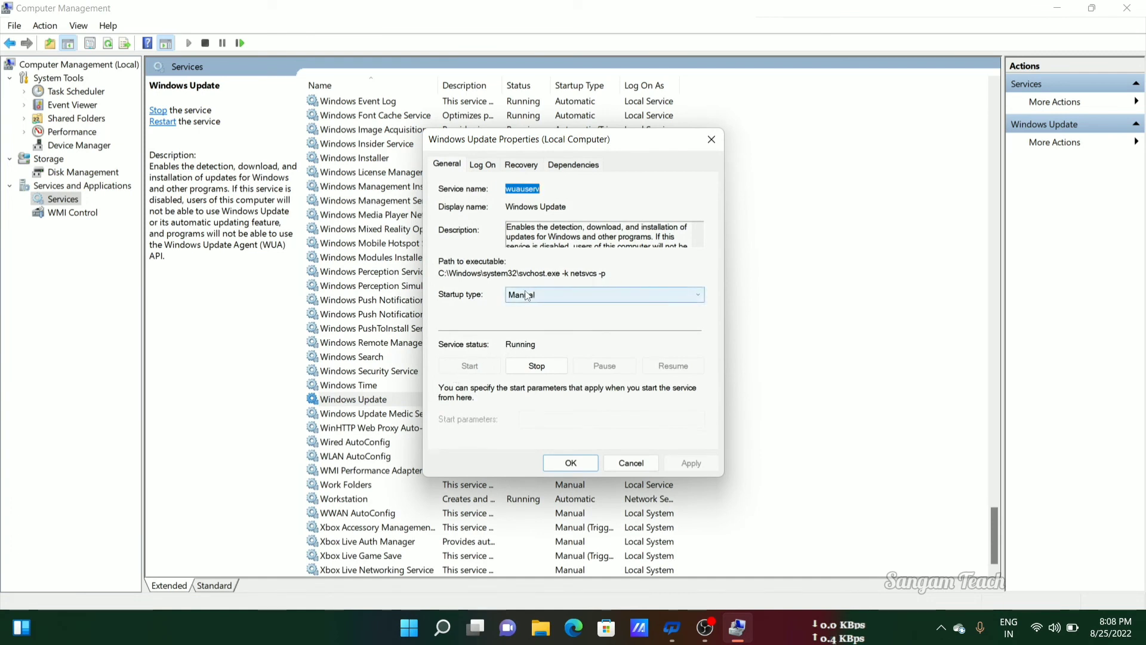
left_click(638, 298)
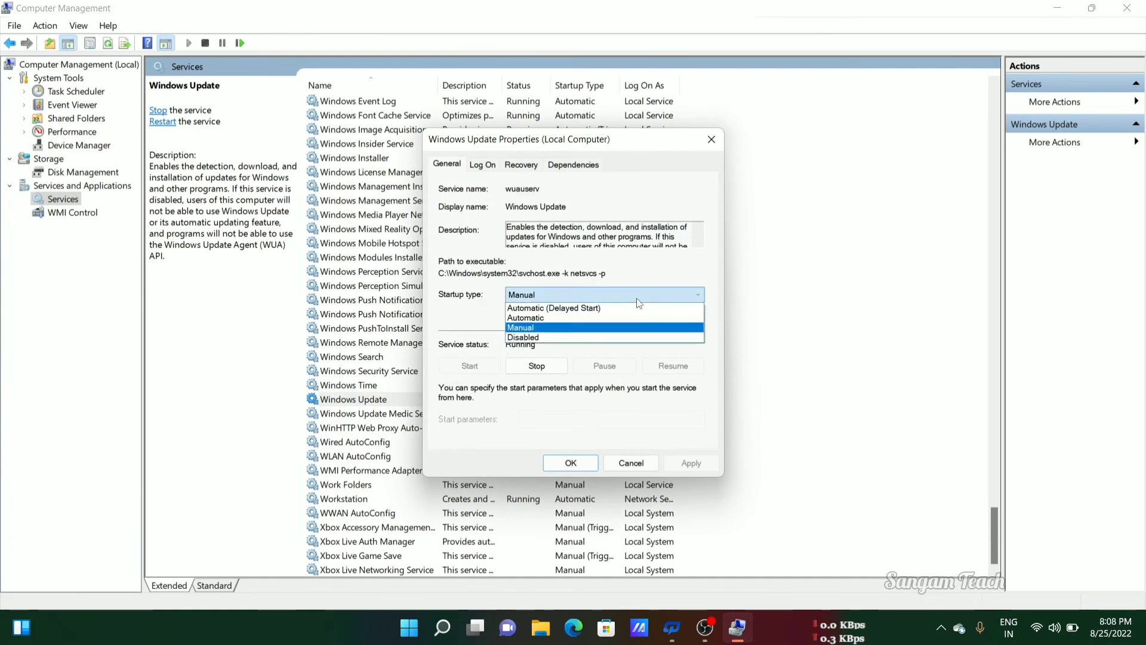
left_click(539, 327)
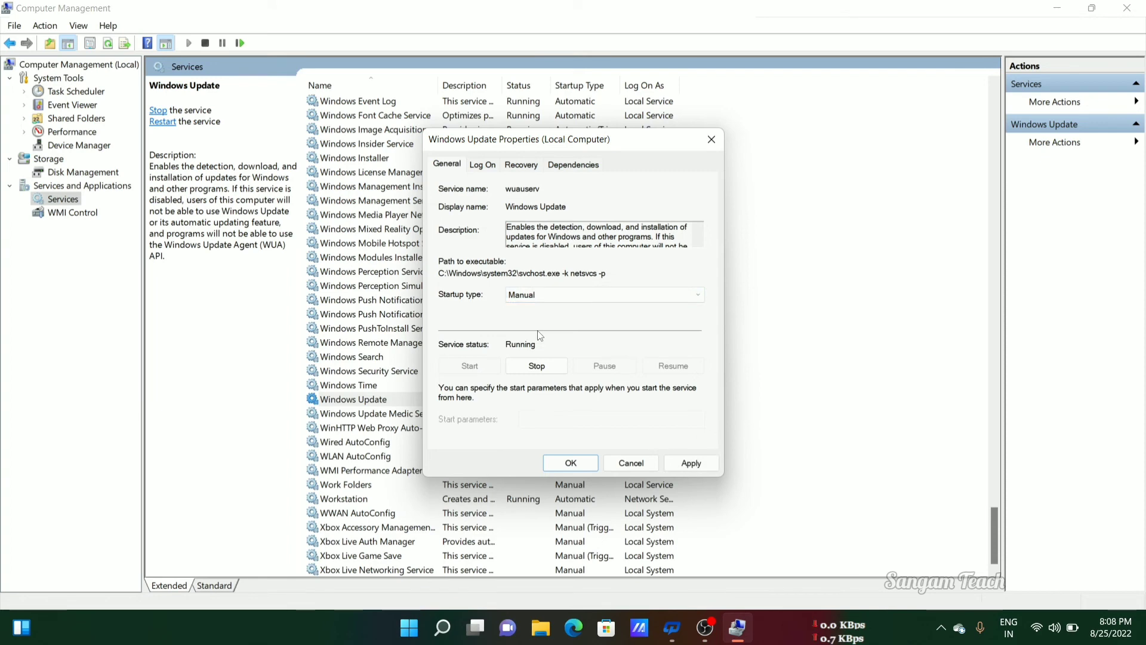
left_click(626, 300)
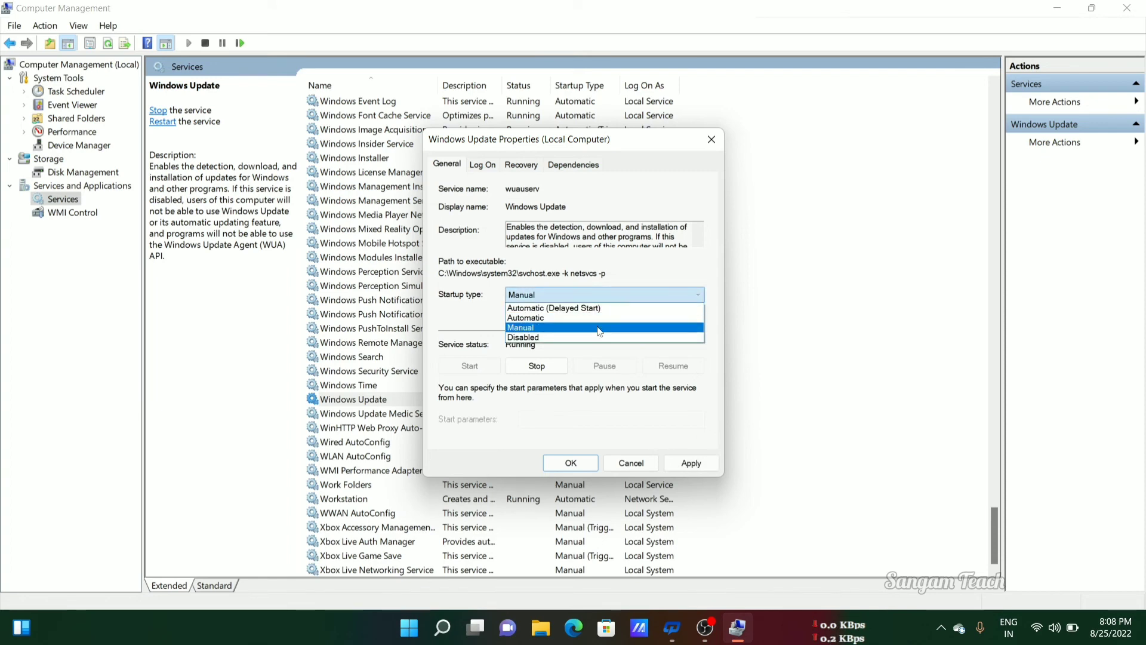
left_click(586, 342)
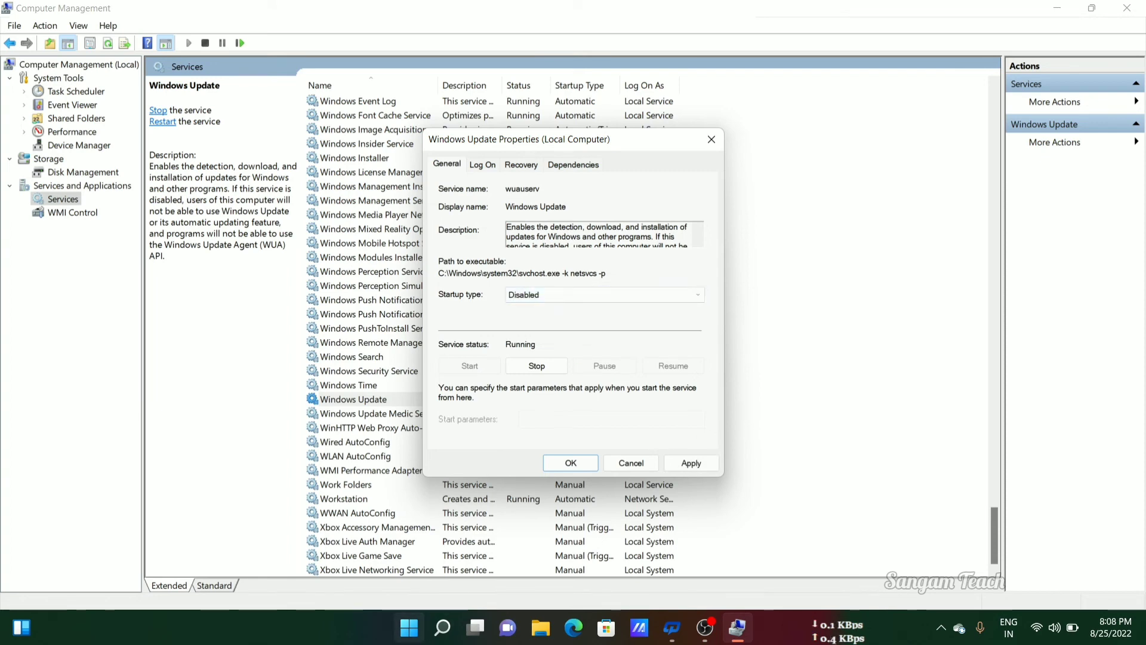
Step: Check the update pause status on the Windows Update page in Settings, and close Settings
left_click(410, 630)
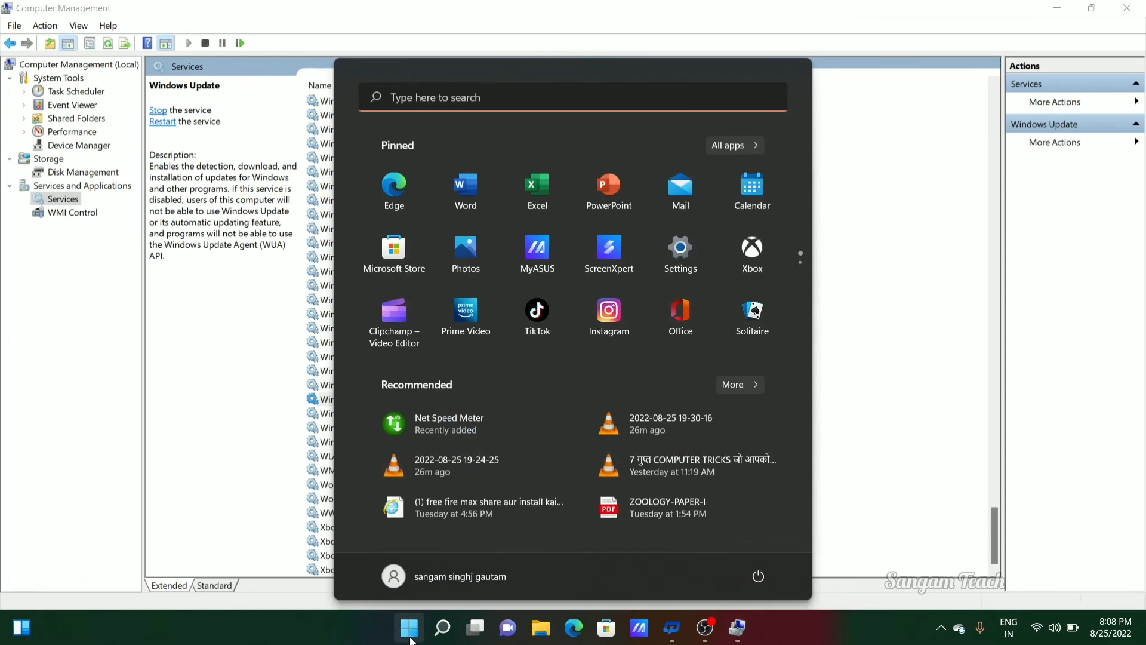
left_click(681, 246)
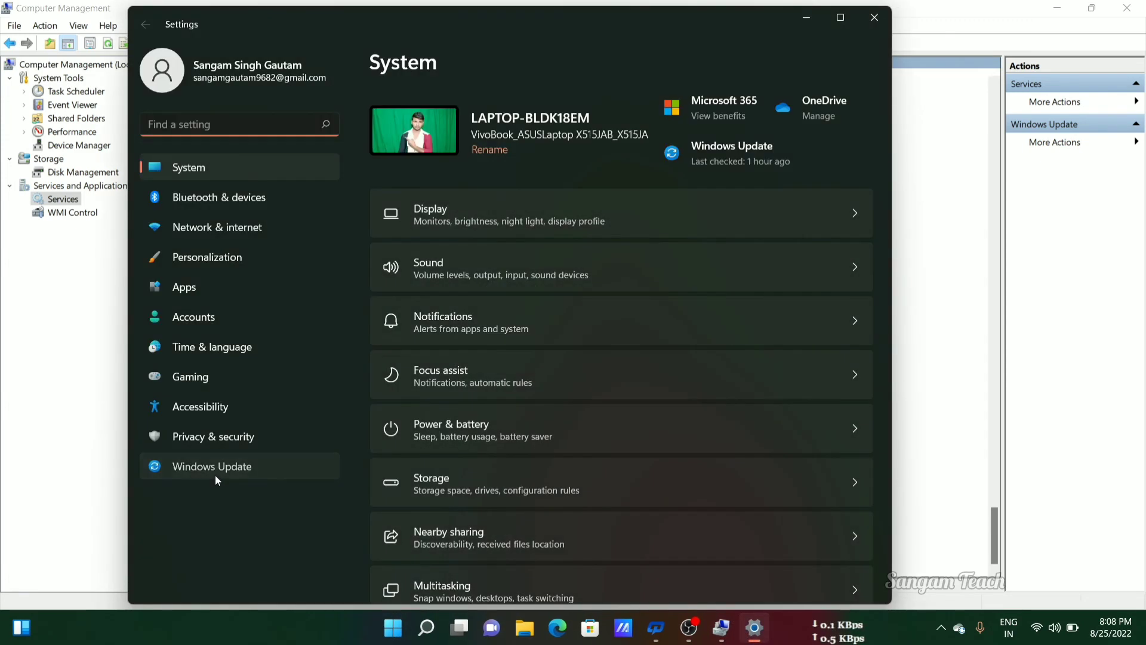
left_click(215, 474)
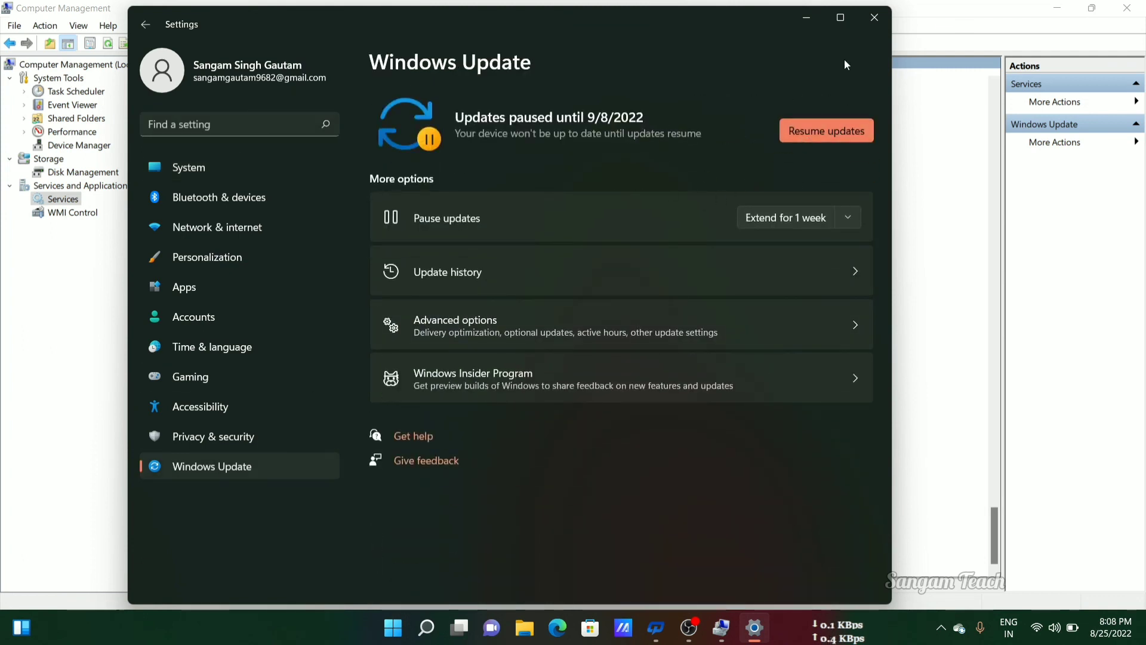
left_click(874, 19)
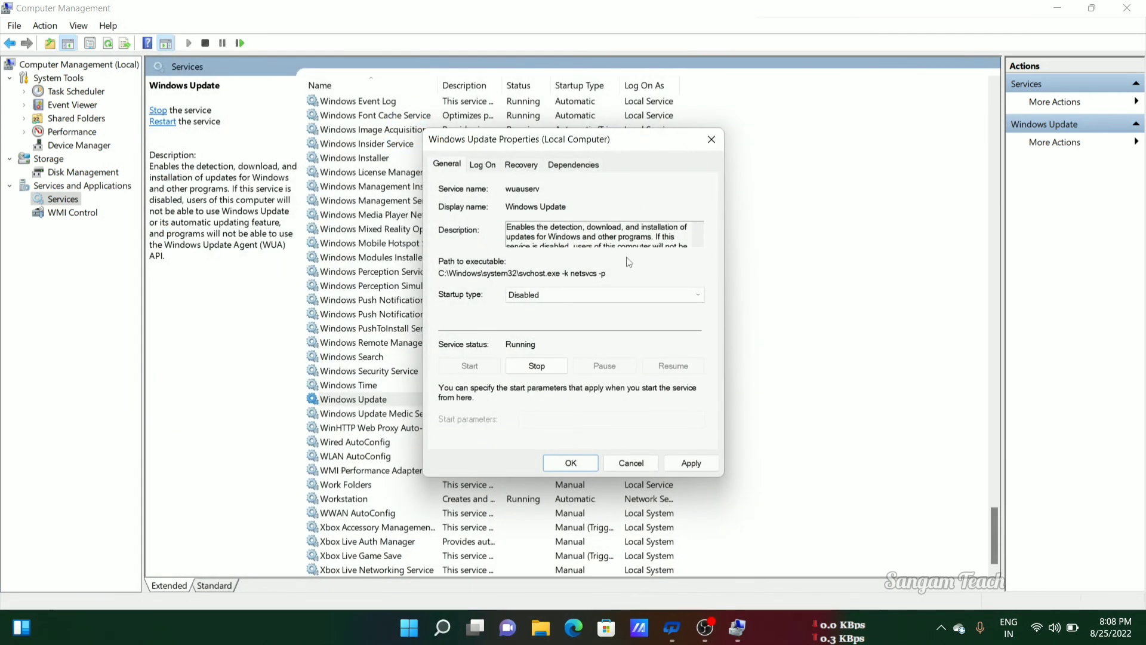
Step: Set the Windows Update service's startup type to Manual, apply the change and close its properties
left_click(621, 298)
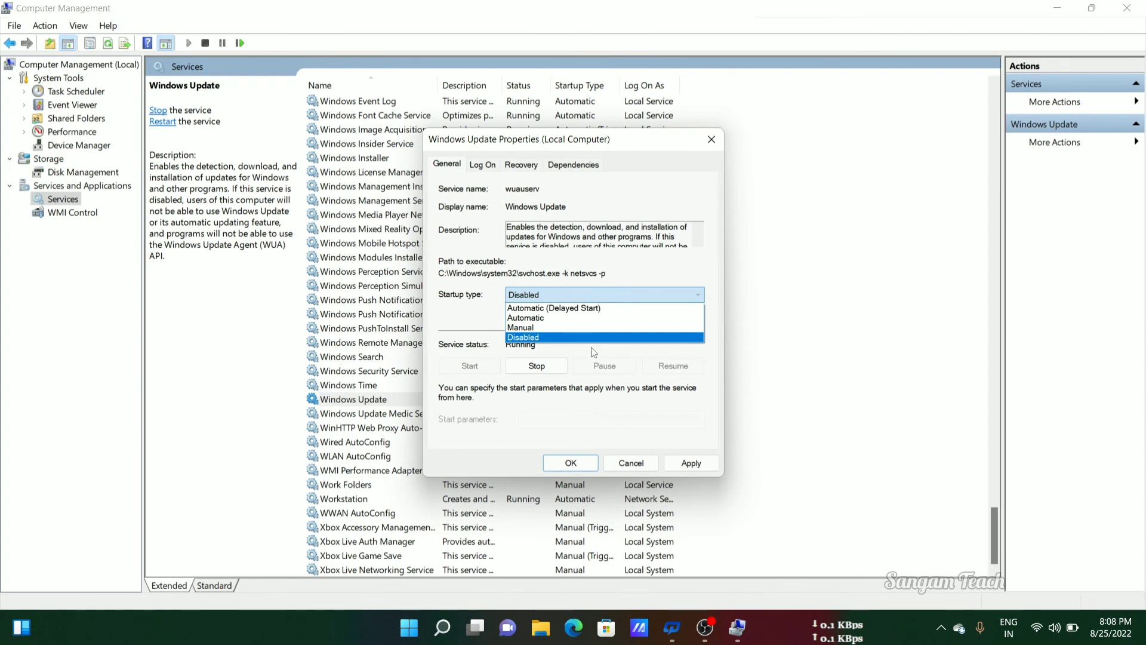
left_click(612, 328)
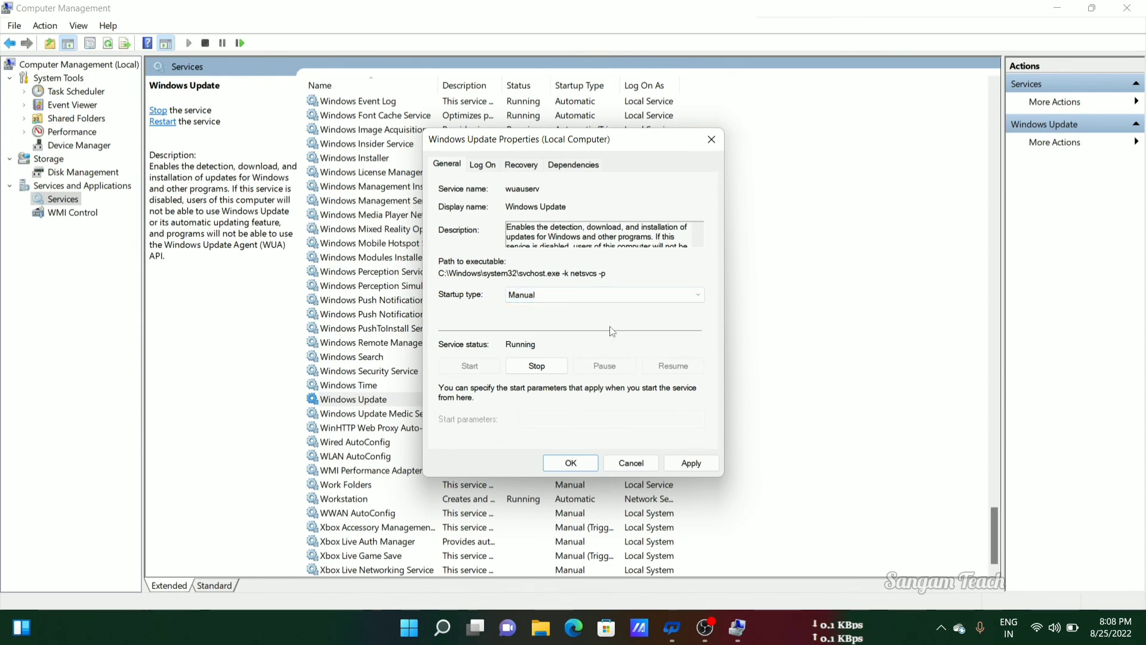
left_click(686, 465)
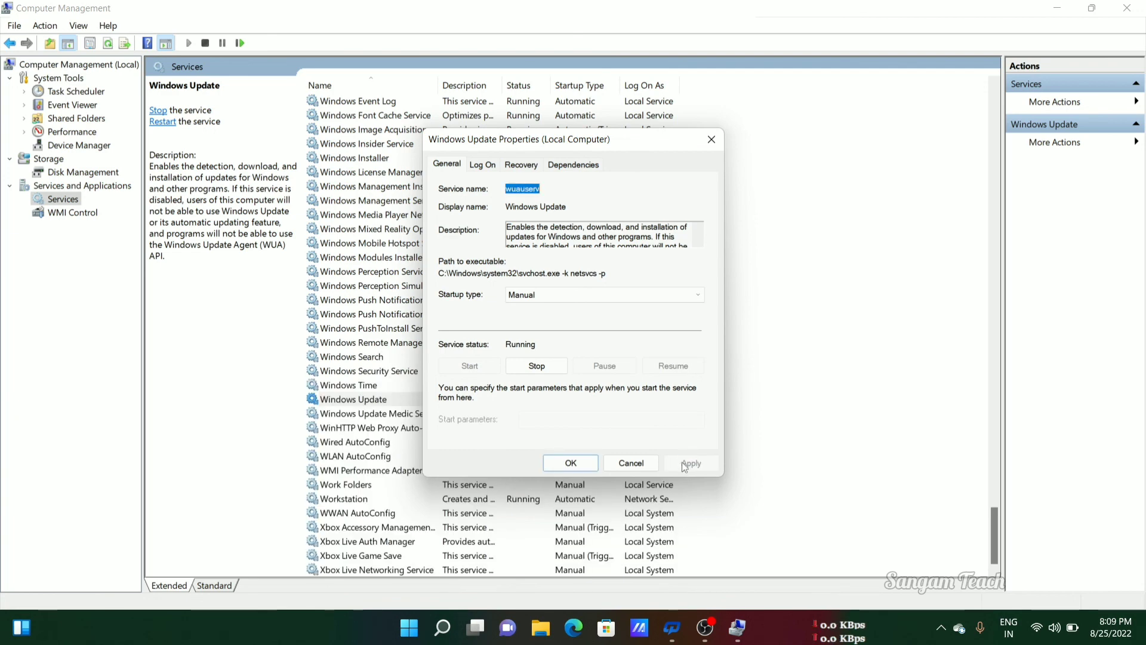
left_click(571, 462)
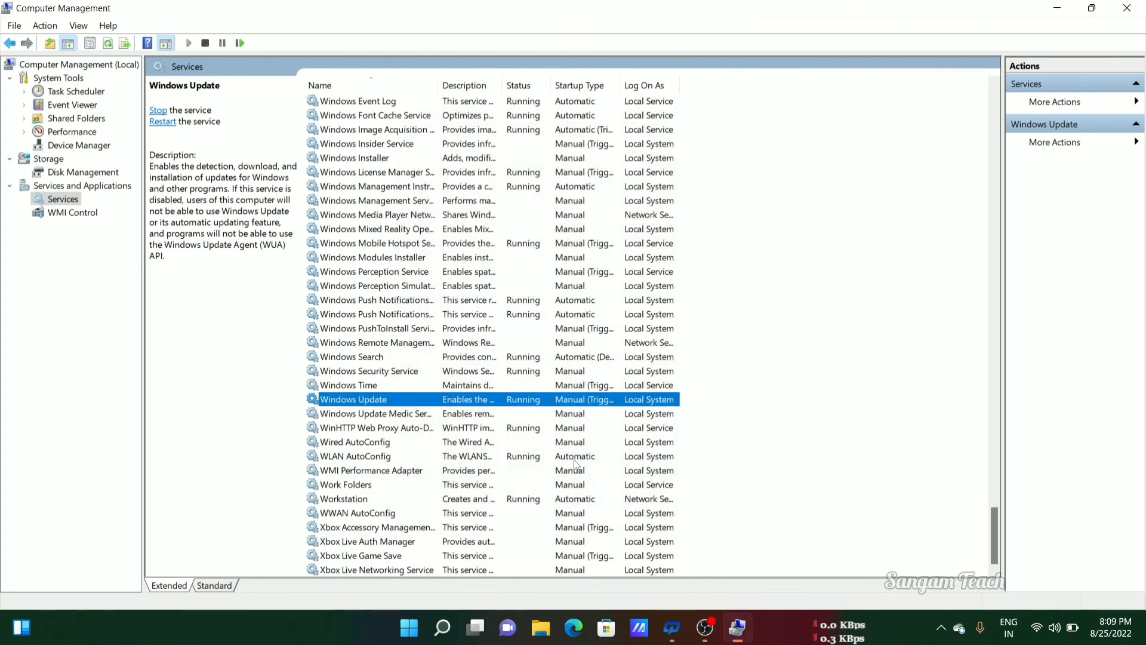